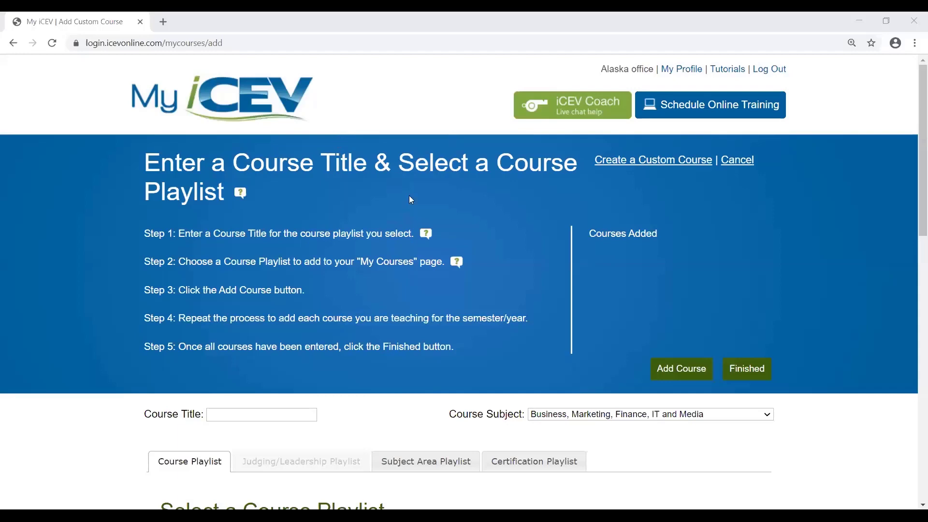
scroll(411, 200, "down", 9)
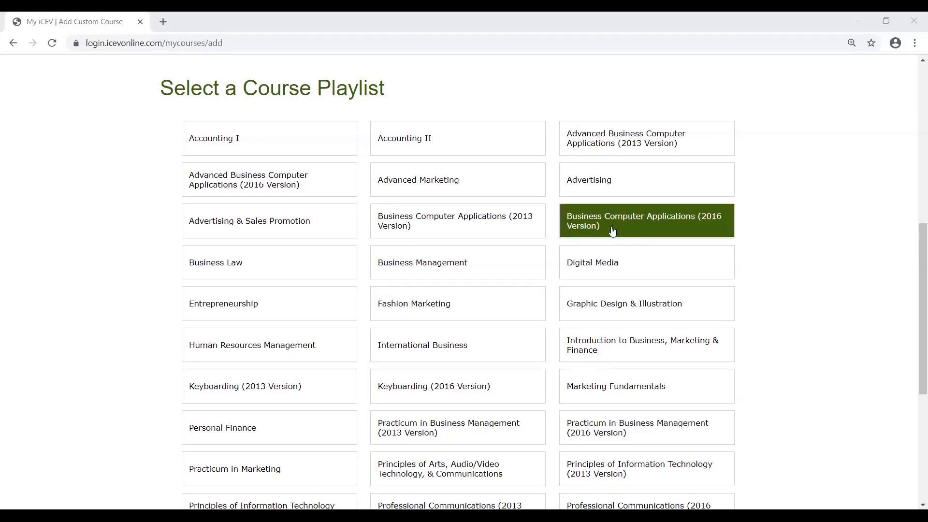
scroll(752, 228, "up", 3)
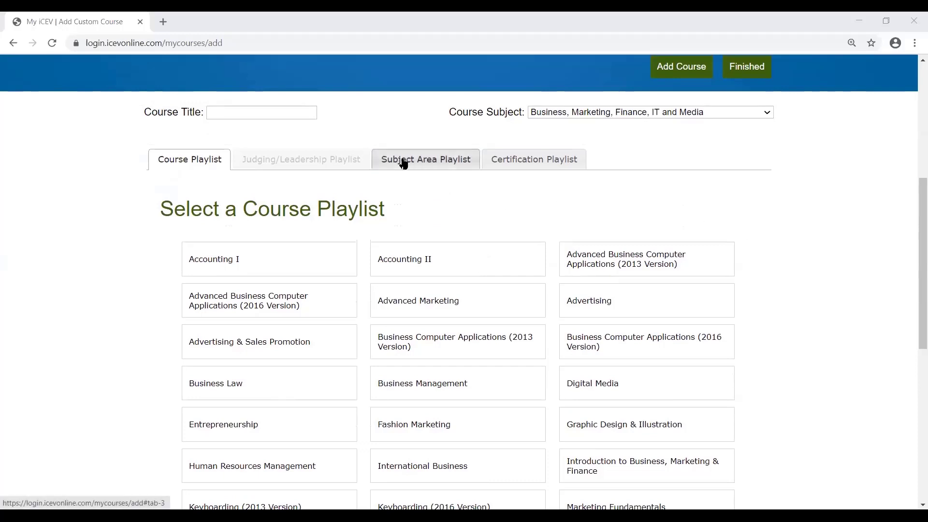
left_click(438, 166)
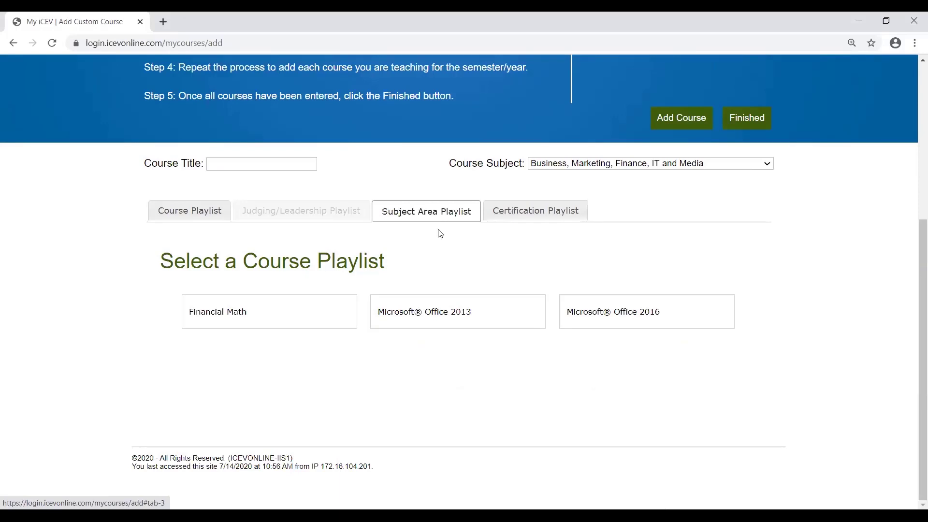
left_click(196, 212)
Add a course titled '1st Period Business Computer Applications (2016 Version)' to Courses Added.
scroll(241, 266, "down", 2)
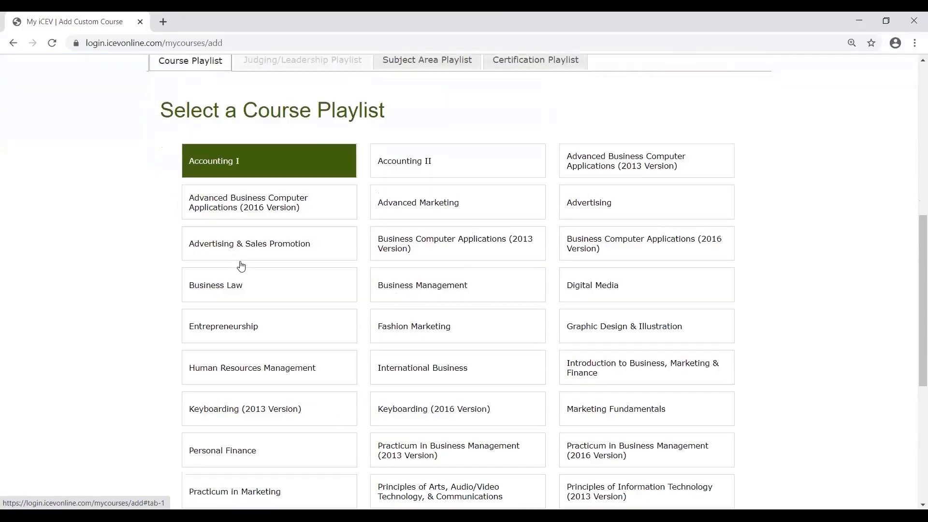
left_click_drag(614, 232, 566, 220)
key("ctrl+c")
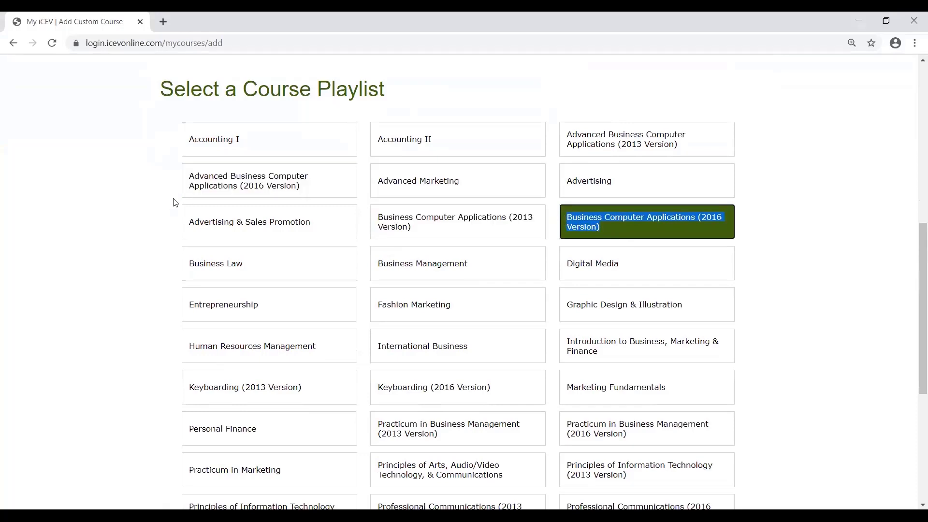
scroll(169, 205, "up", 2)
left_click(249, 112)
key("ctrl+v")
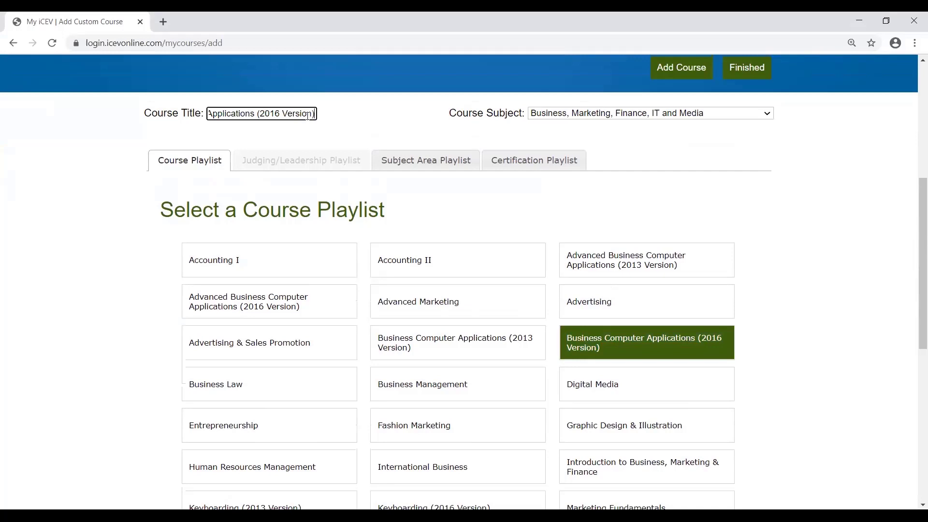
key("Left")
key("Left")
key("Left")
key("Left")
key("Left")
key("Left")
key("Left")
key("Left")
key("Left")
key("Left")
key("Left")
key("Left")
key("Left")
key("Left")
key("Left")
key("Left")
key("Left")
key("Left")
key("Left")
key("Left")
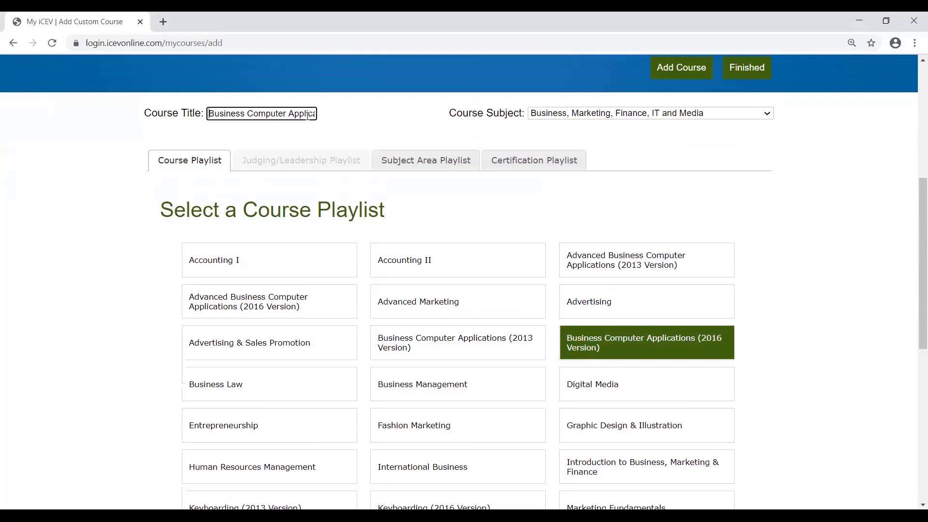
type("1st P")
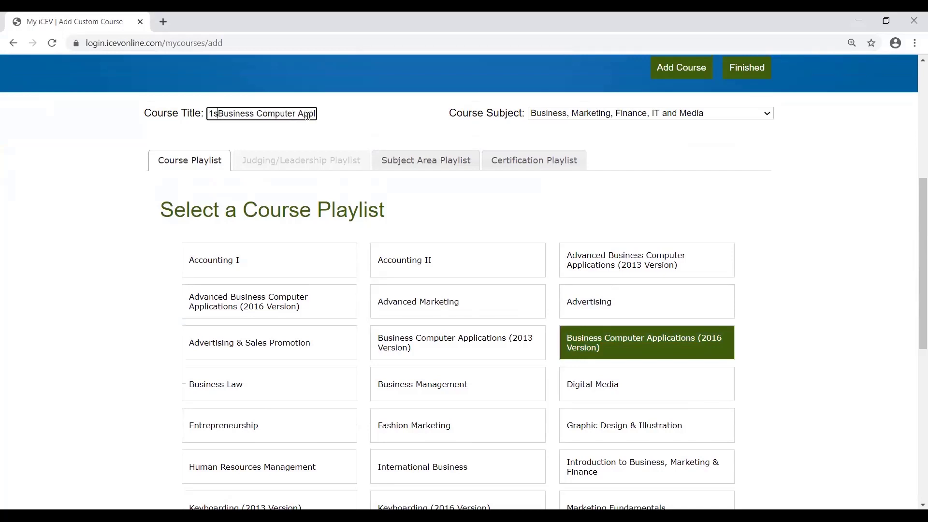
type("eriod")
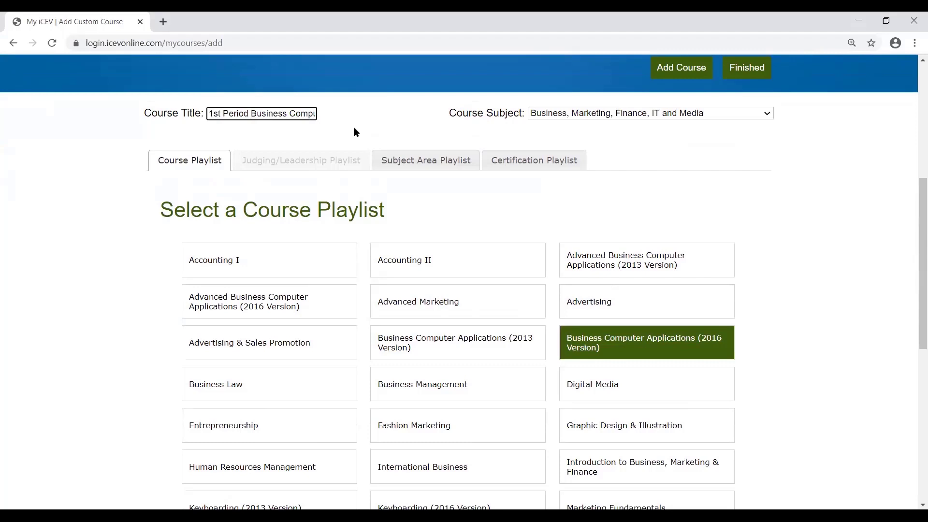
scroll(254, 190, "up", 1)
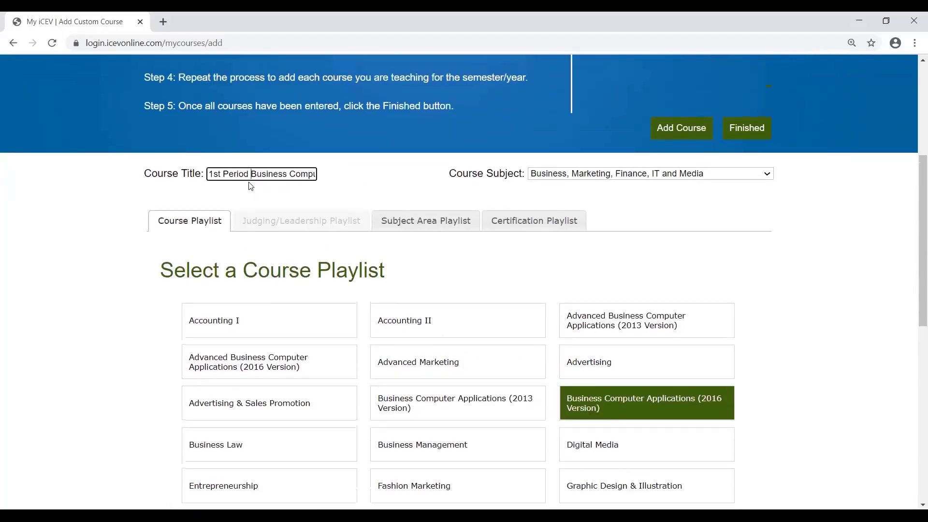
scroll(324, 186, "up", 2)
left_click(692, 255)
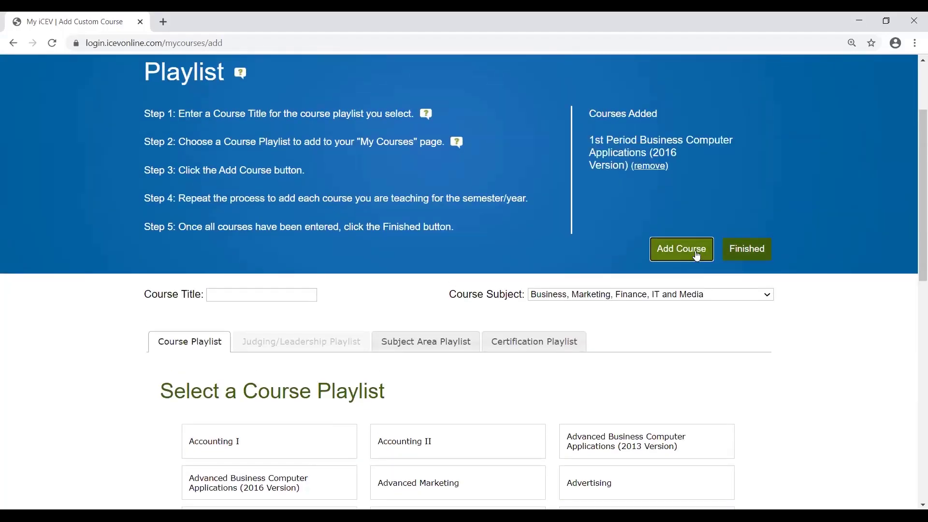
Finish adding courses and browse the Microsoft Office 2016 course.
left_click(762, 258)
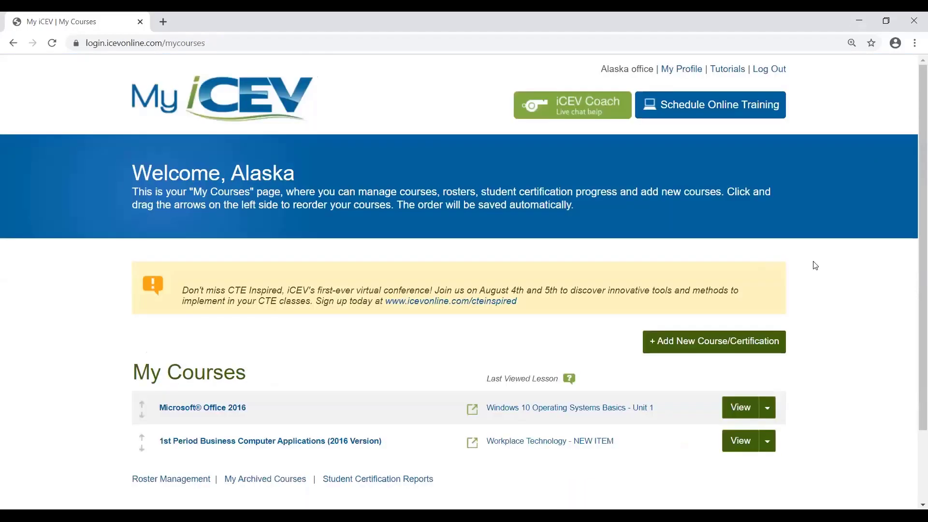
scroll(835, 264, "down", 2)
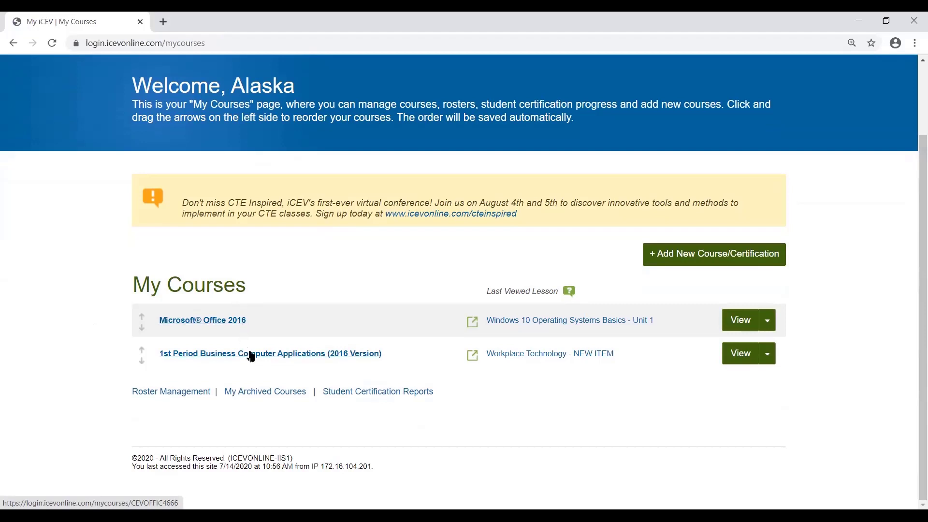
left_click(178, 323)
scroll(103, 316, "down", 1)
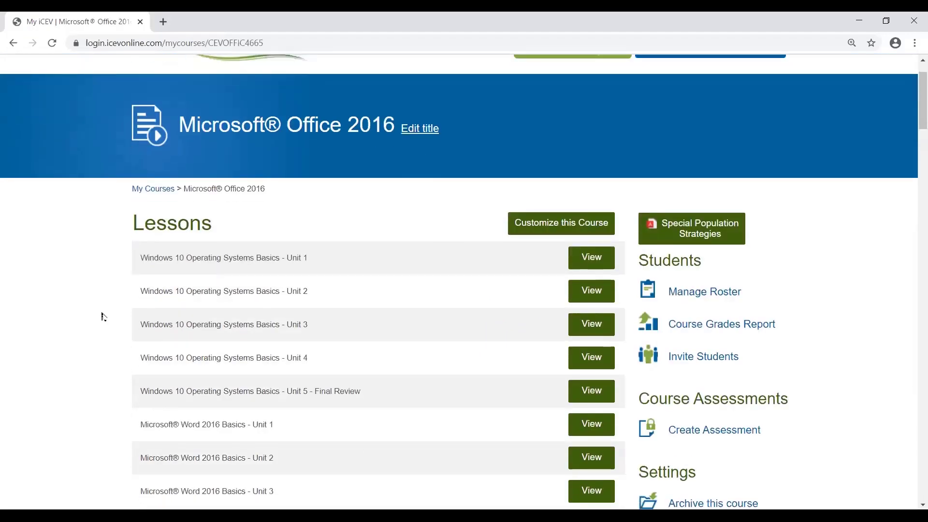
scroll(102, 317, "down", 6)
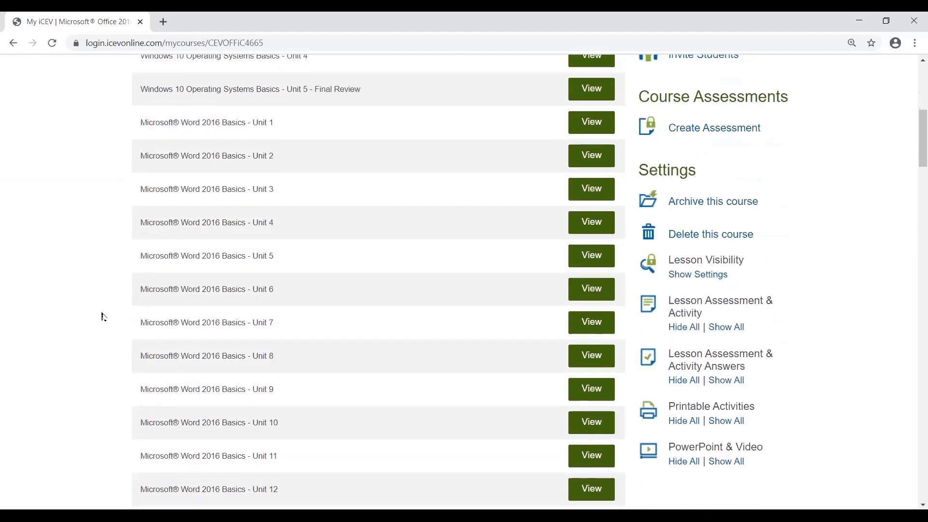
Return to My Courses and open the 1st Period Business Computer Applications course.
scroll(103, 316, "down", 8)
scroll(103, 317, "down", 2)
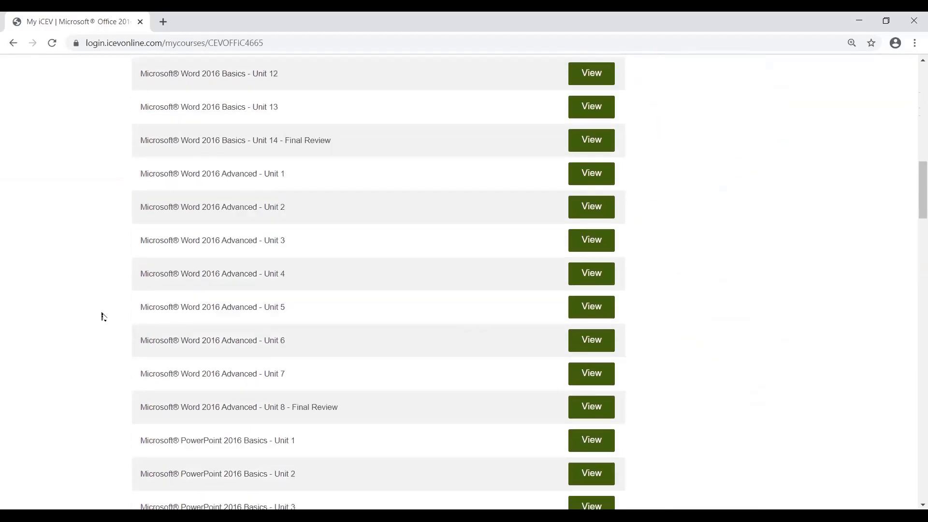
left_click(15, 47)
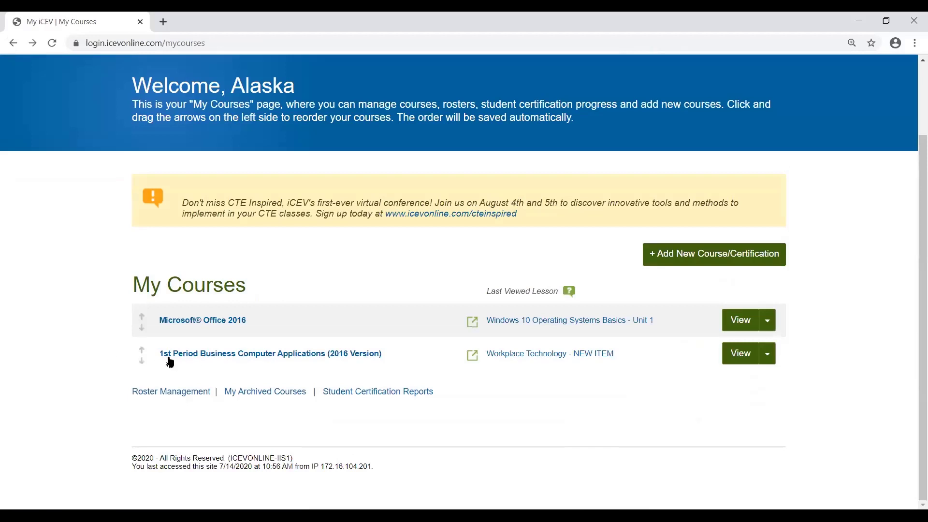
left_click(242, 355)
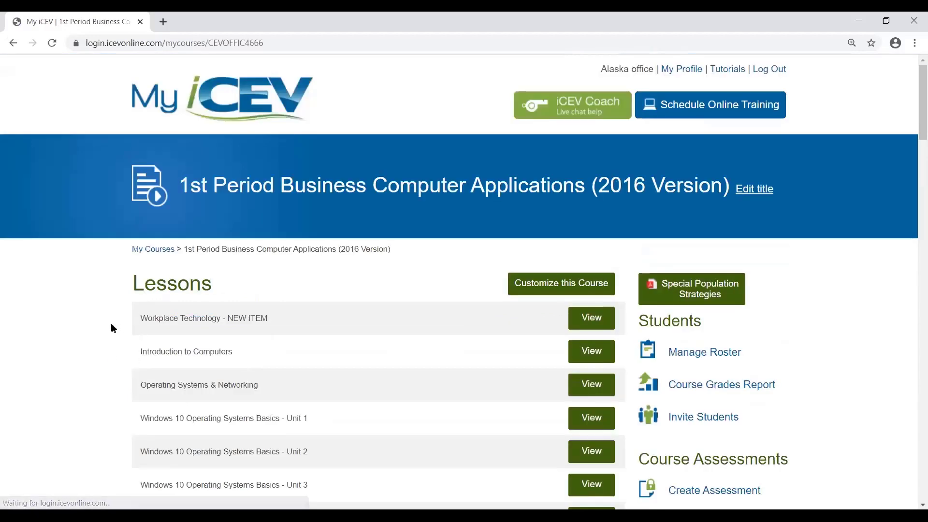
Scroll the Lessons list and view the Microsoft Word 2016 Basics - Unit 5 lesson.
scroll(111, 327, "down", 4)
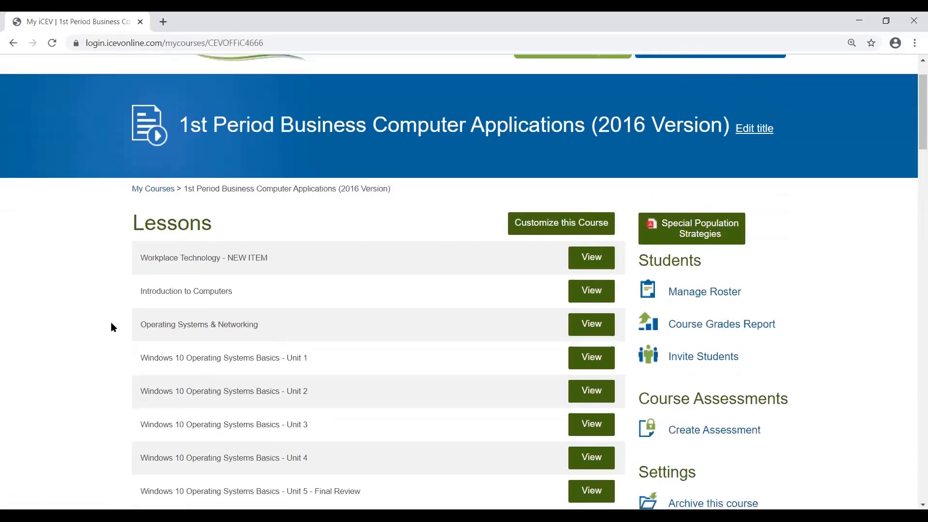
scroll(111, 327, "down", 3)
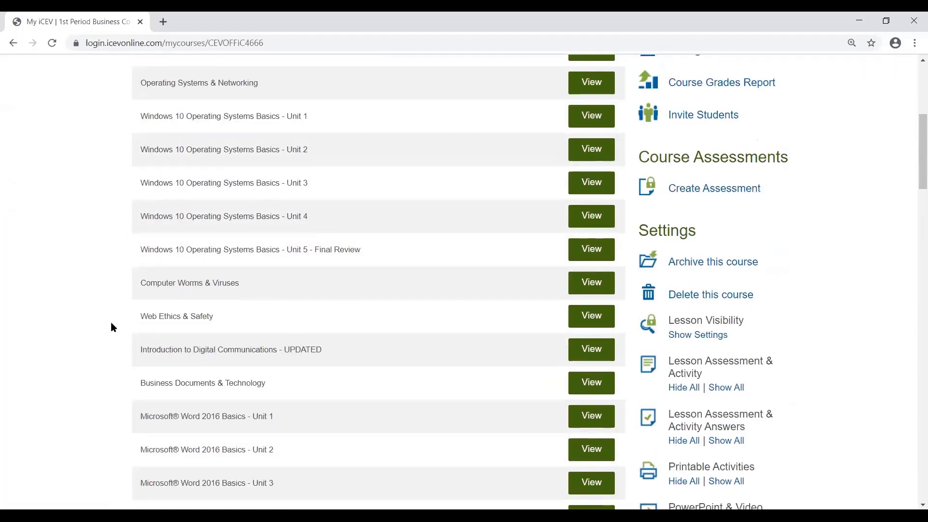
scroll(111, 327, "down", 4)
scroll(111, 328, "down", 5)
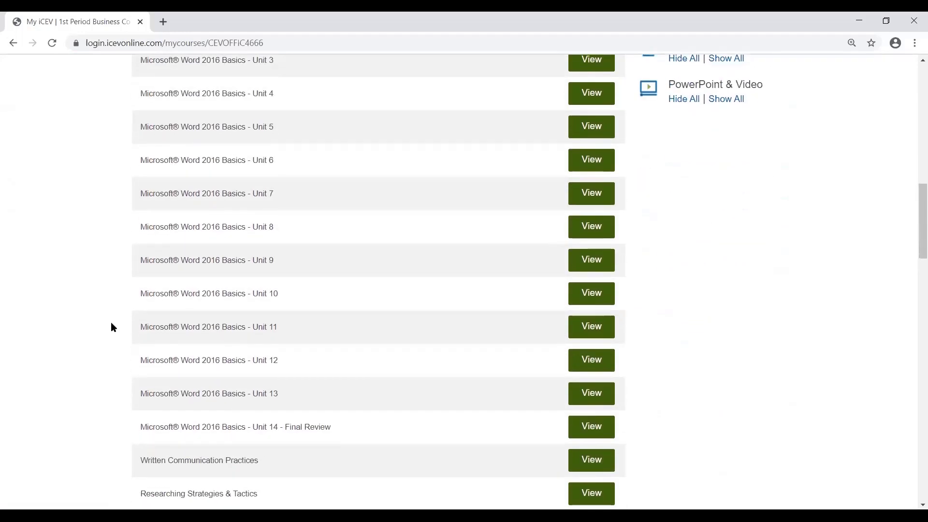
scroll(112, 328, "down", 3)
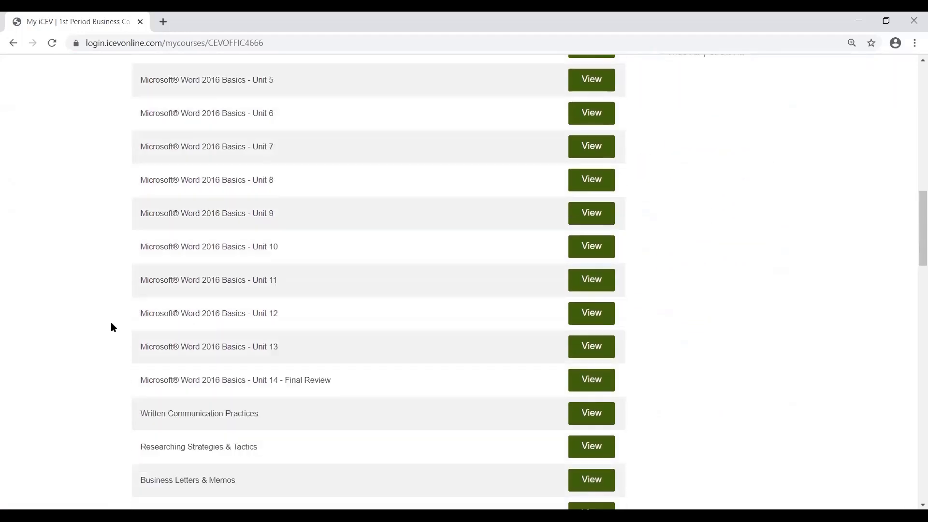
scroll(112, 328, "down", 4)
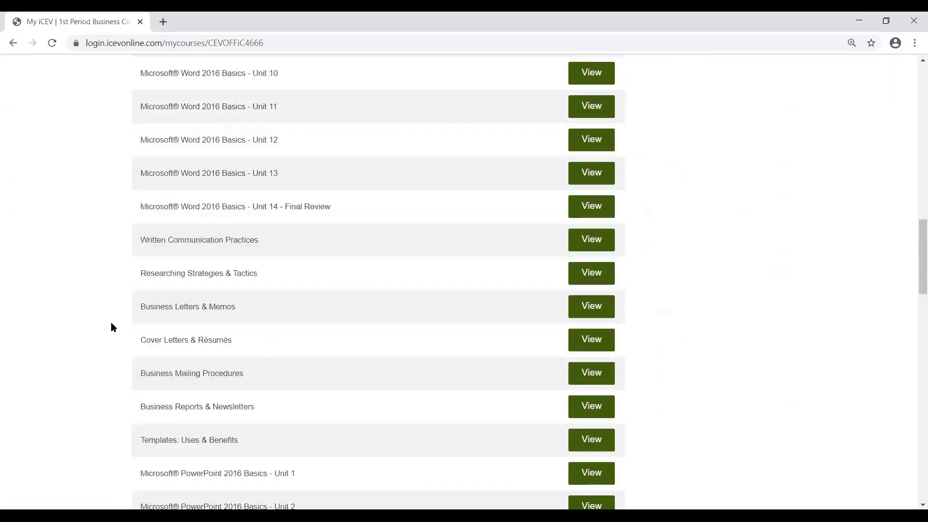
scroll(112, 327, "down", 3)
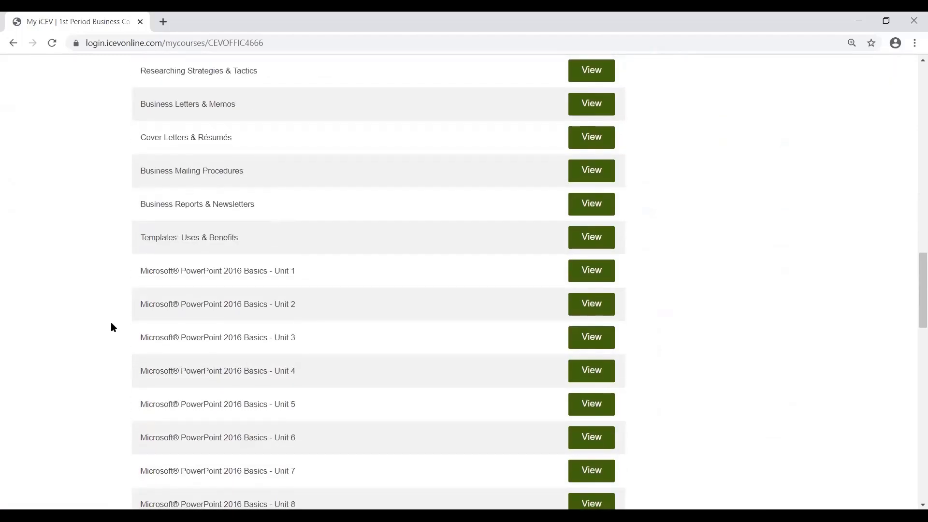
scroll(111, 324, "up", 9)
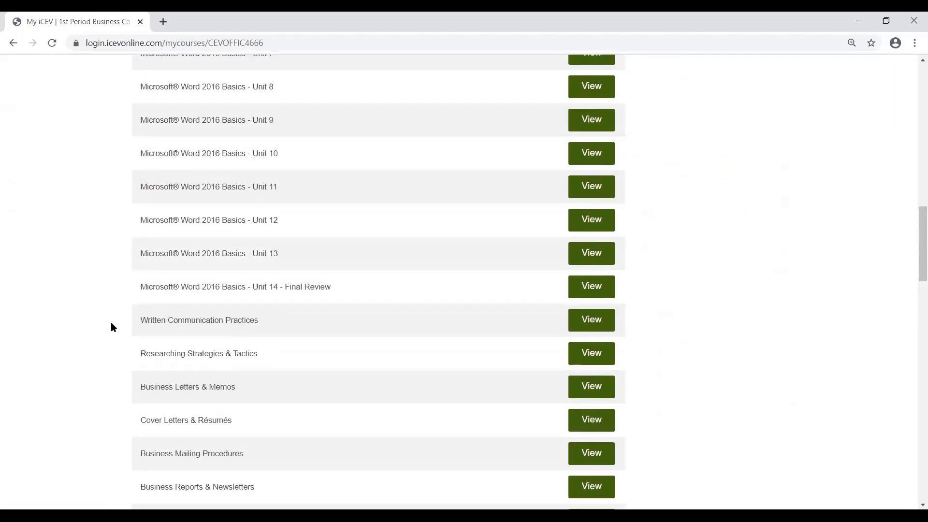
scroll(112, 324, "up", 5)
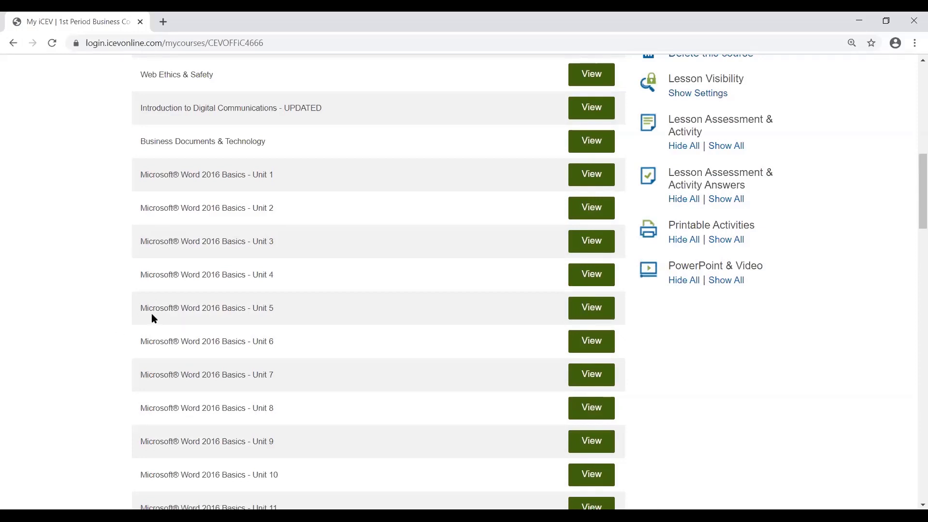
left_click(585, 312)
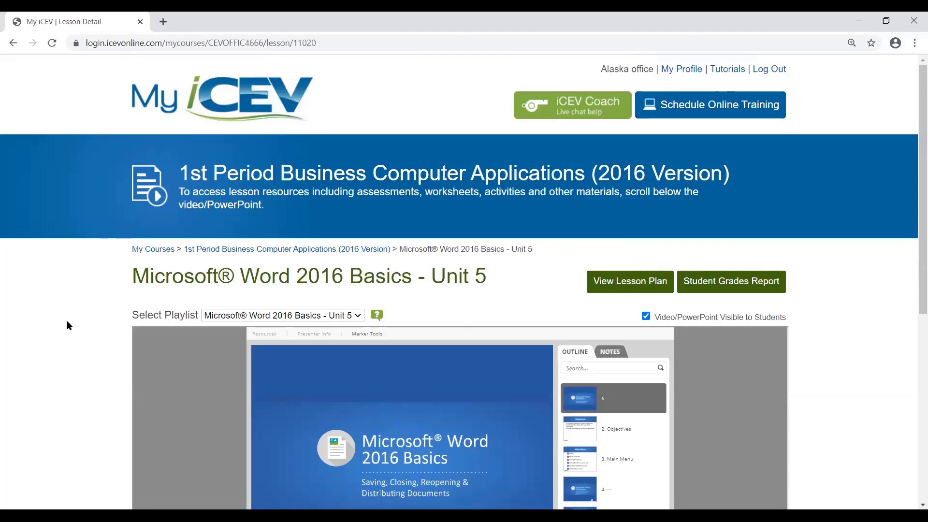
Preview the '2. Closing & Reopening Documents' playlist video.
scroll(67, 322, "down", 4)
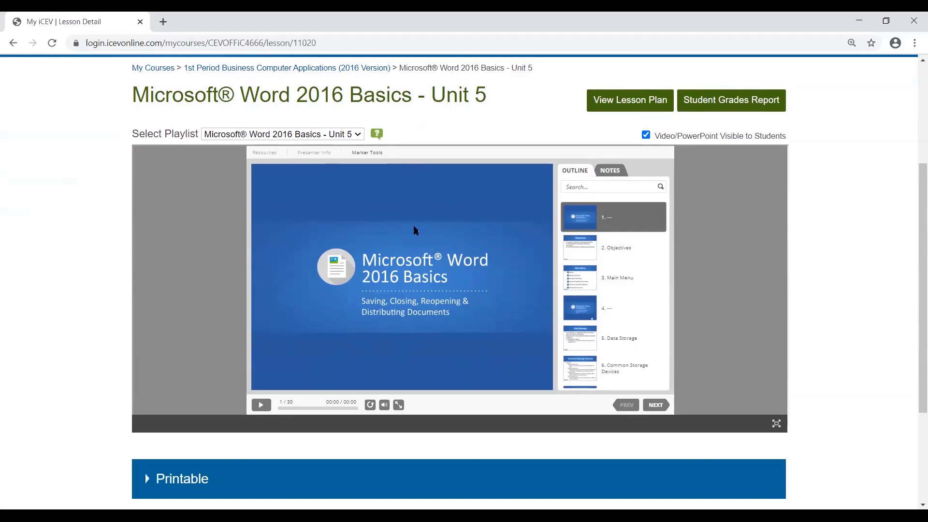
left_click(358, 135)
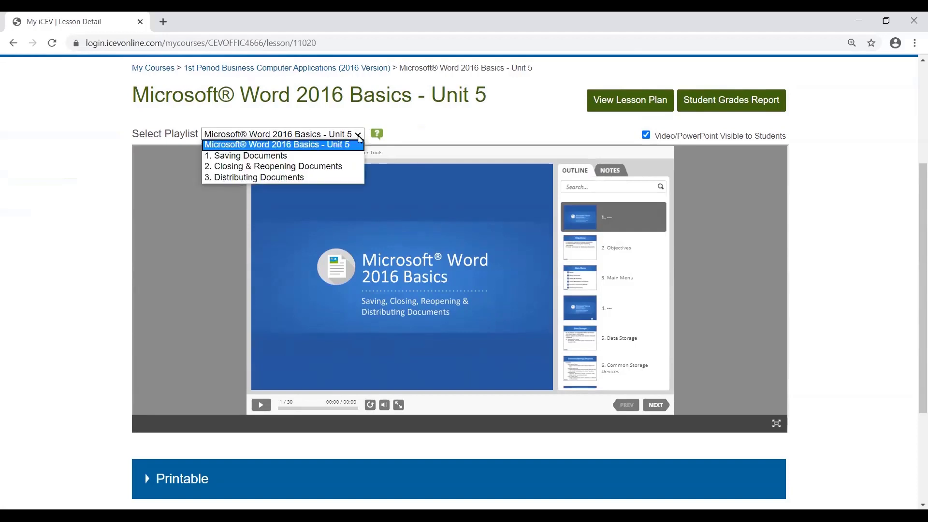
left_click(277, 168)
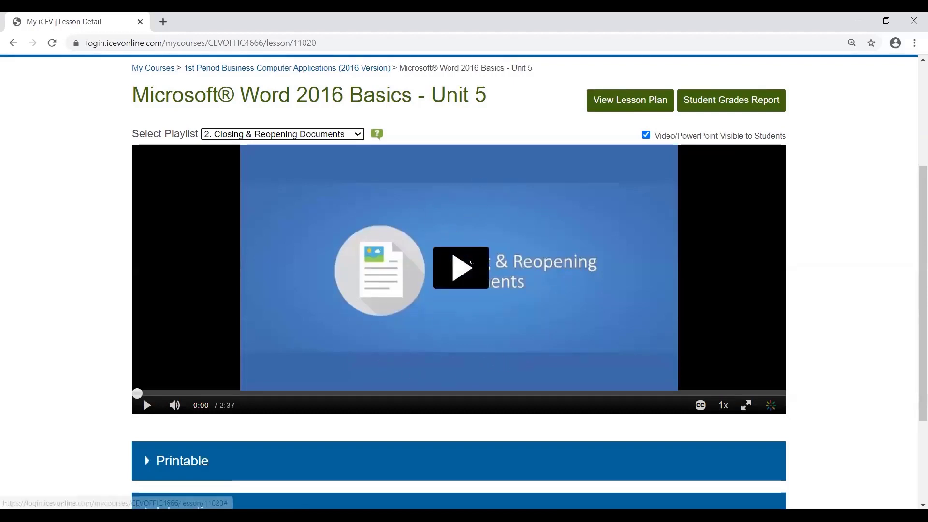
Switch back to the full Unit 5 playlist and open the Unit 5 lesson plan.
left_click(362, 136)
left_click(345, 145)
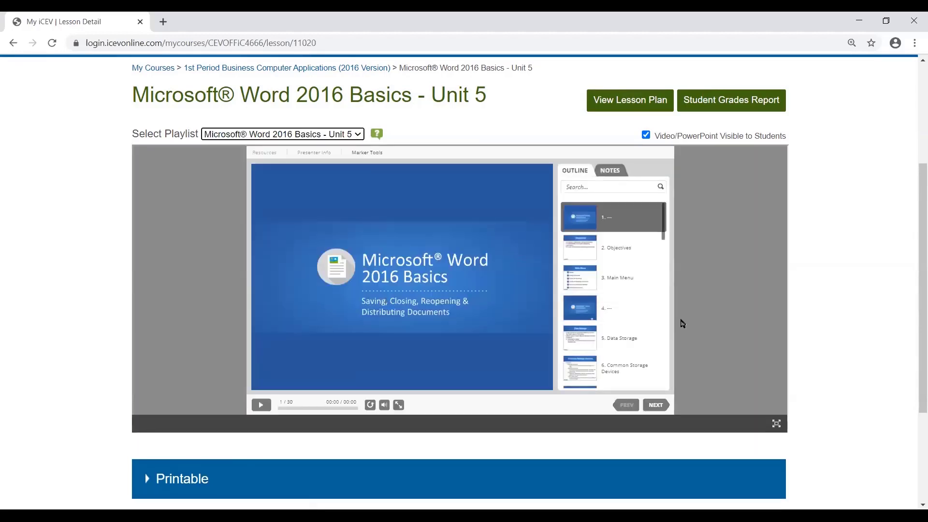
left_click(620, 105)
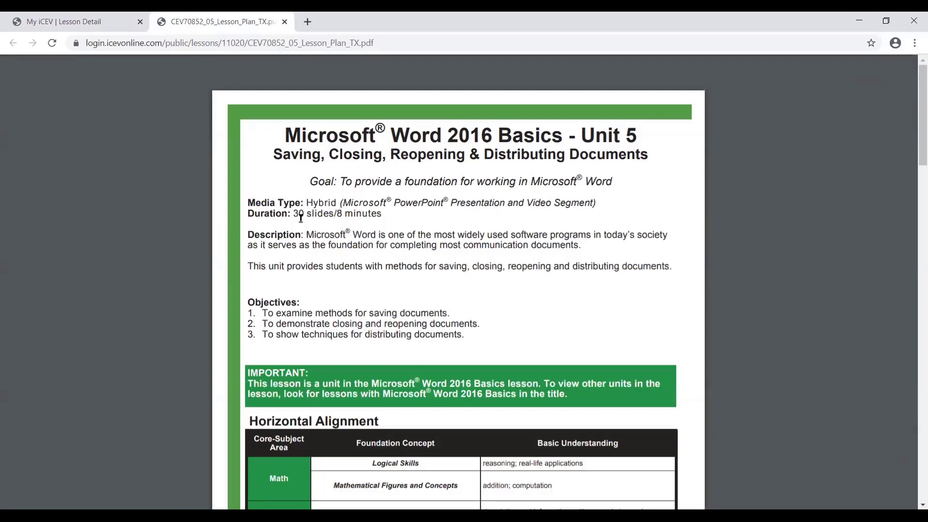
Read the Unit 5 lesson plan PDF from the objectives down to the Day 2 project.
scroll(404, 257, "down", 3)
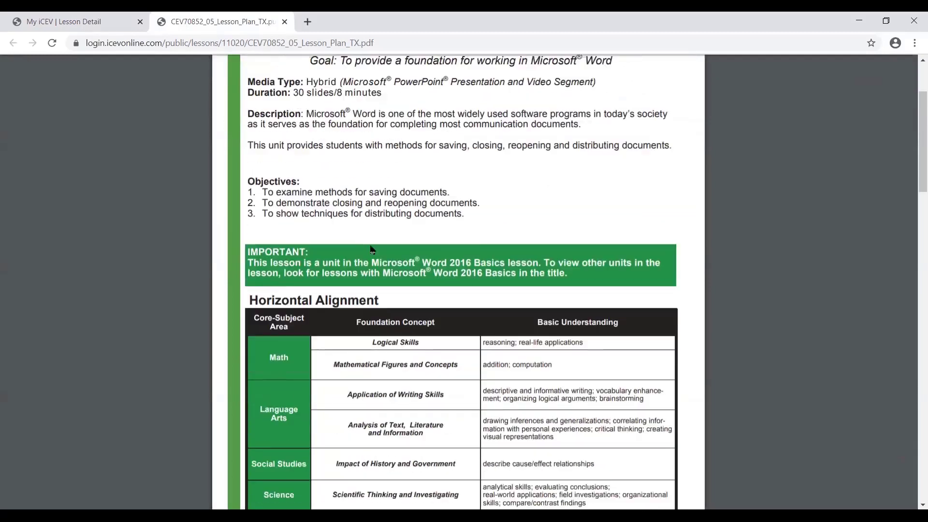
scroll(340, 200, "down", 4)
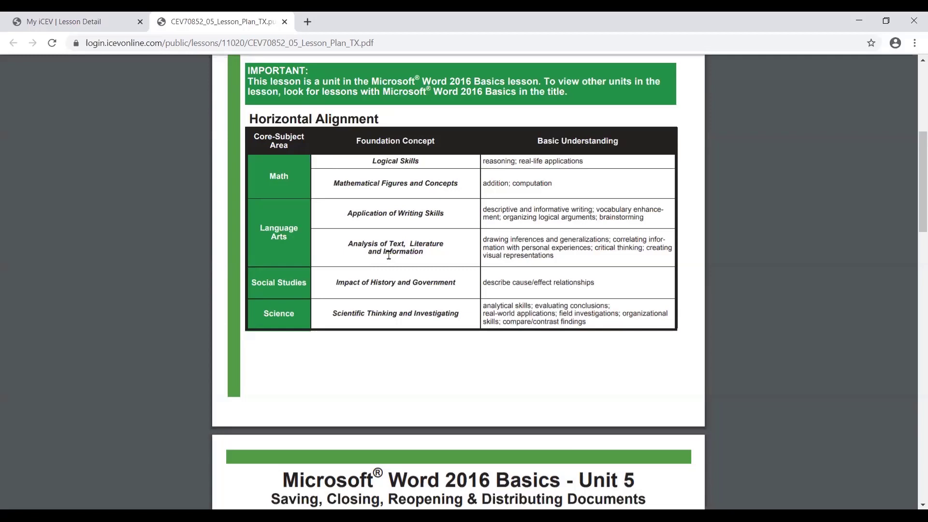
scroll(388, 255, "down", 7)
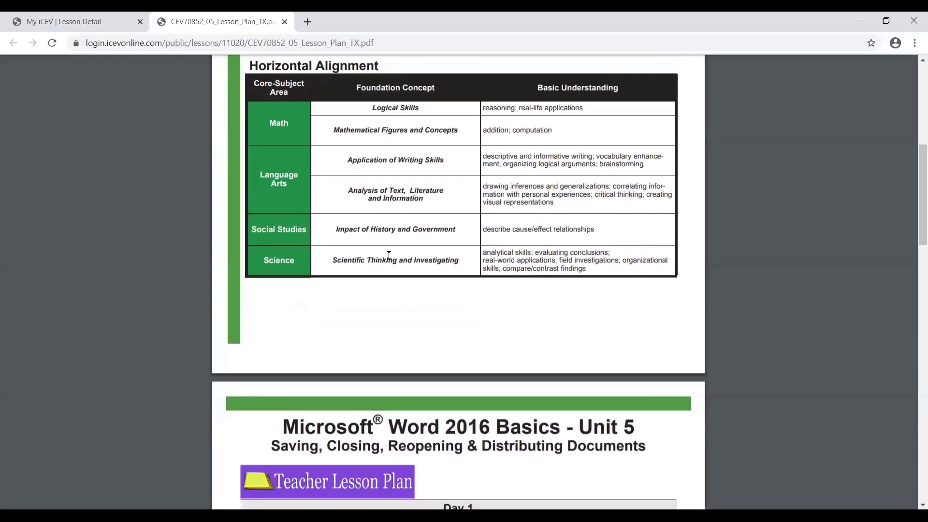
scroll(389, 255, "down", 3)
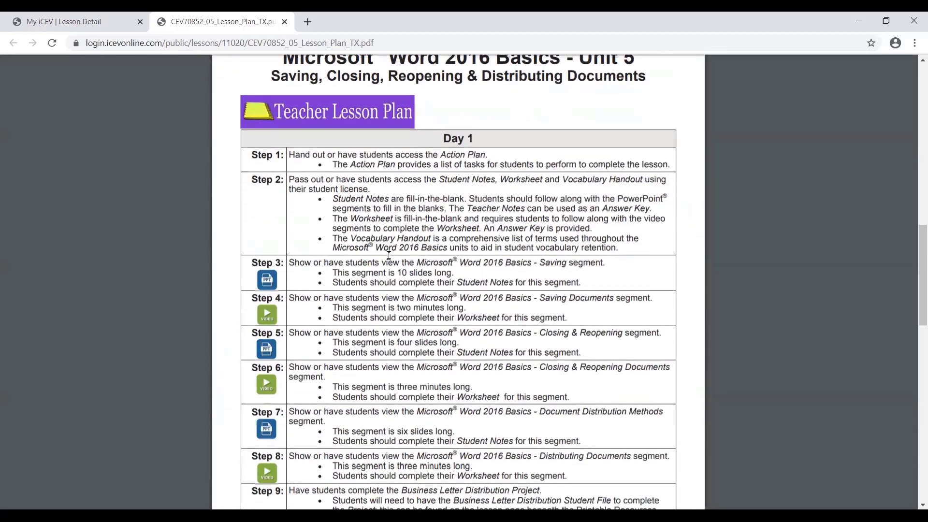
scroll(388, 255, "up", 1)
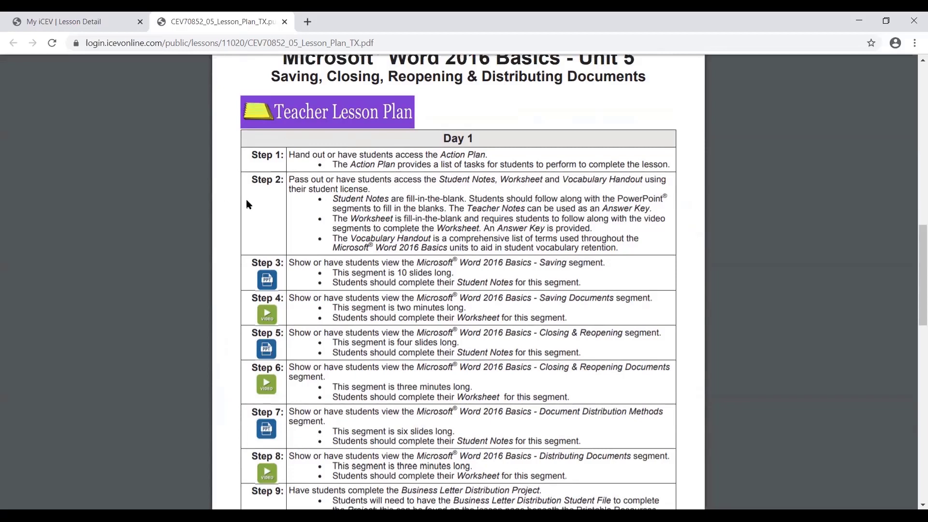
scroll(209, 210, "down", 2)
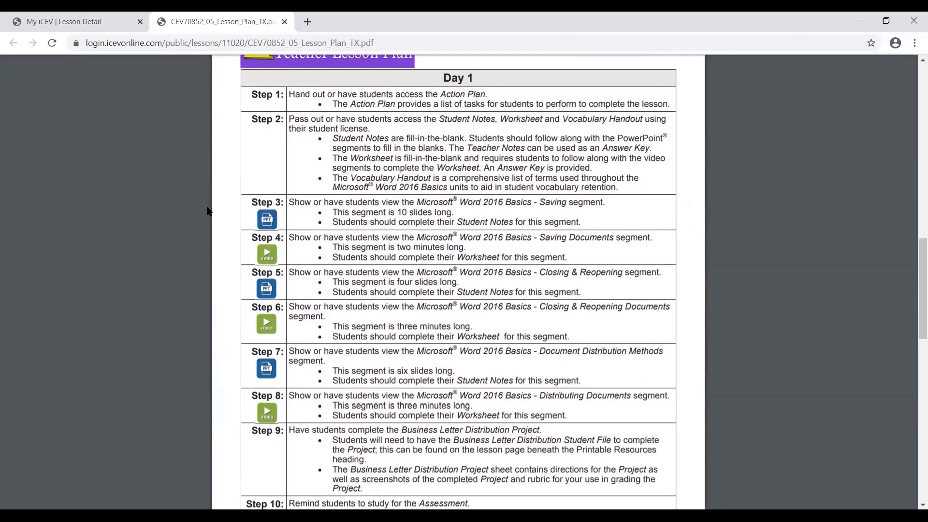
scroll(207, 211, "down", 2)
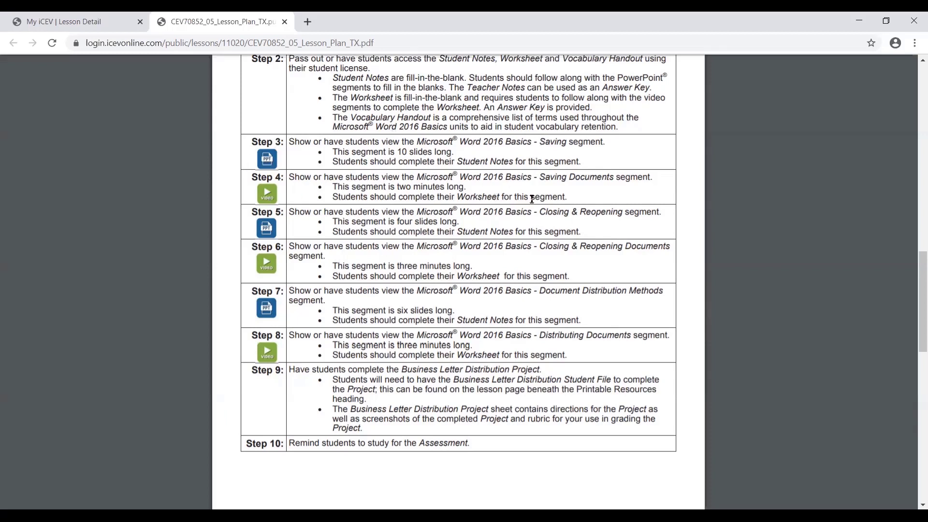
scroll(162, 333, "down", 4)
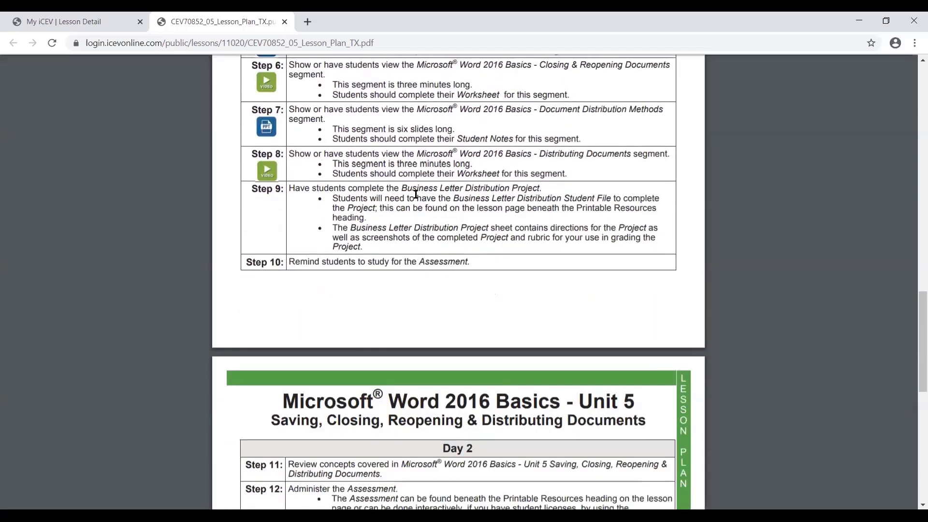
scroll(483, 201, "down", 1)
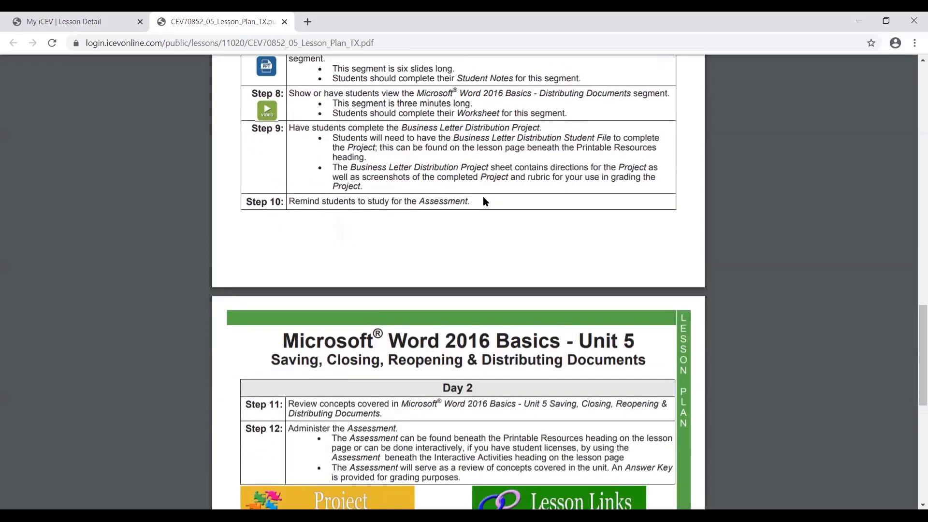
scroll(485, 202, "down", 1)
scroll(485, 202, "down", 2)
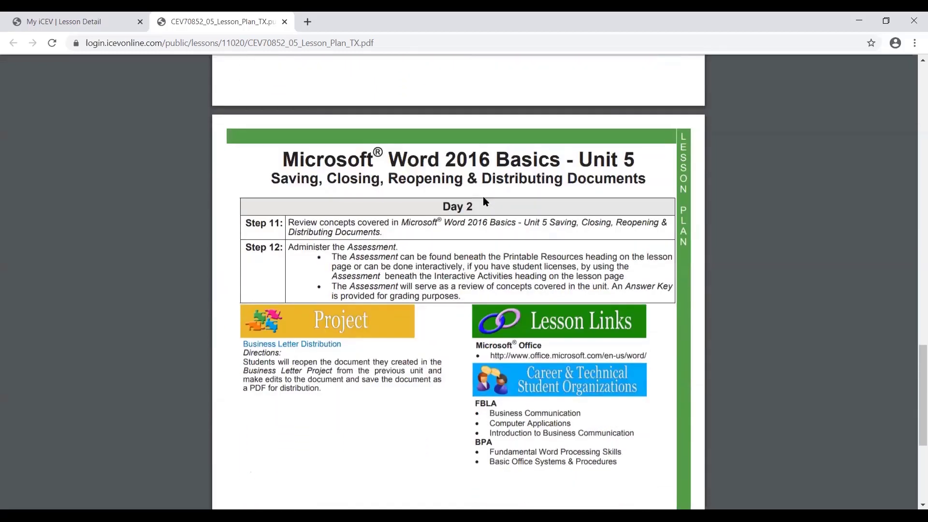
scroll(484, 199, "down", 2)
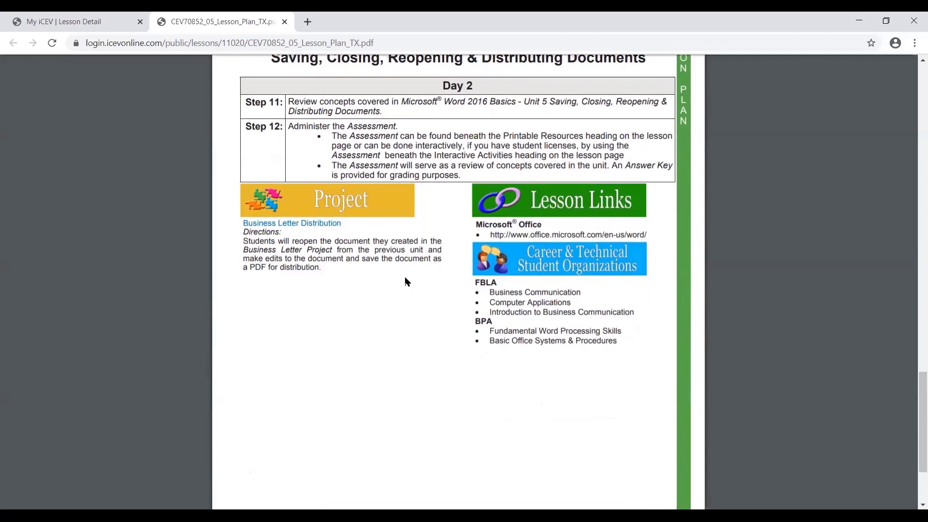
Return to the Unit 5 lesson page and expand the Printable resources list.
left_click(78, 28)
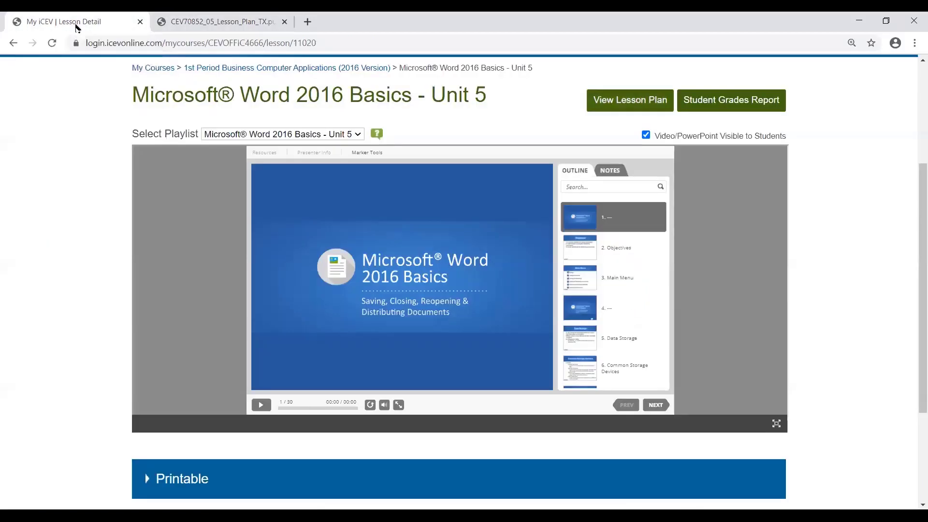
scroll(175, 214, "down", 3)
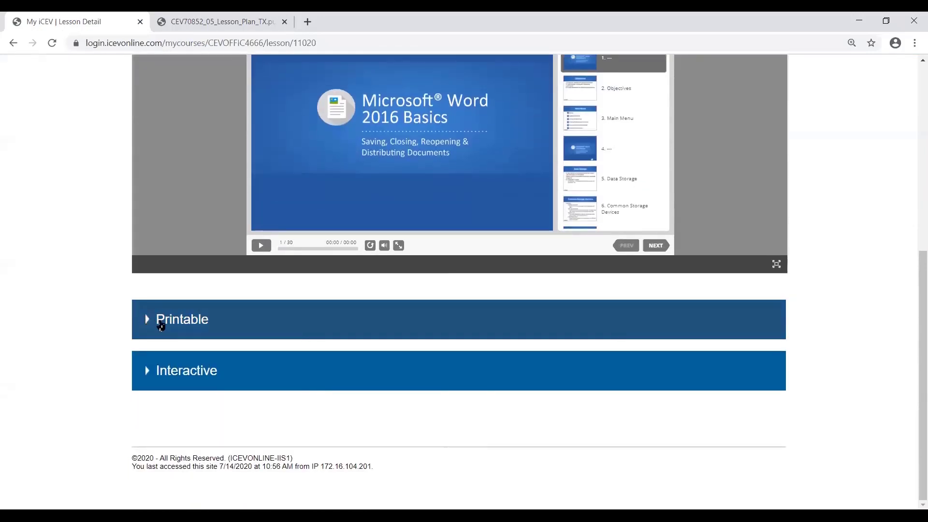
left_click(161, 326)
scroll(54, 311, "down", 2)
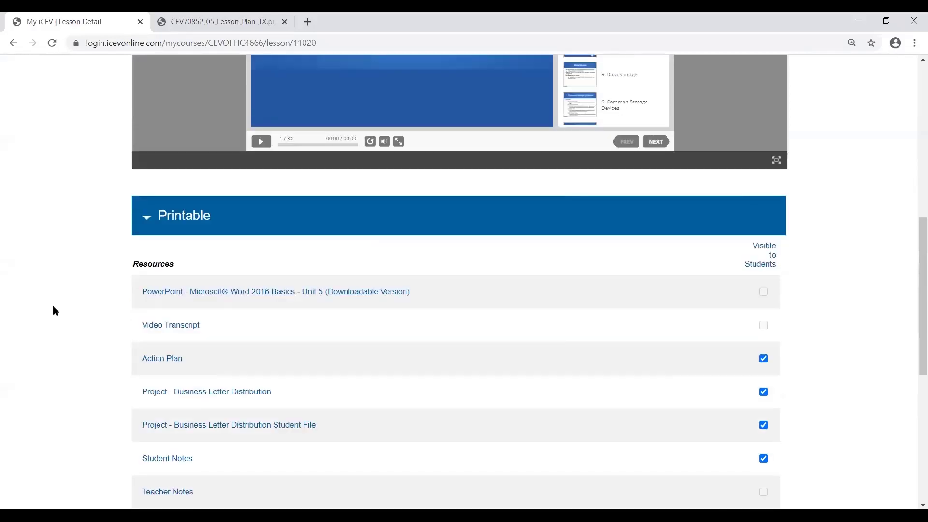
scroll(53, 310, "down", 3)
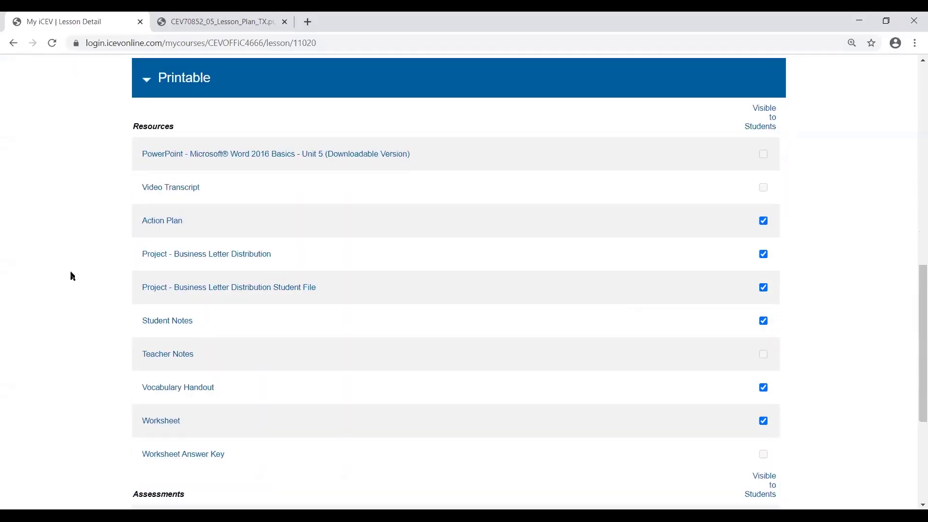
Open 'Project - Business Letter Distribution' and read down to its 100-point rubric.
left_click(245, 260)
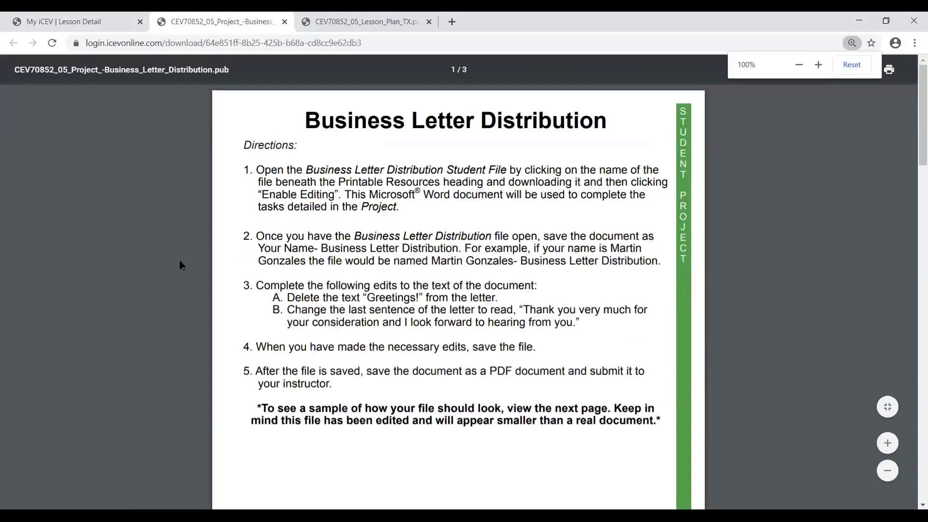
scroll(180, 264, "down", 1)
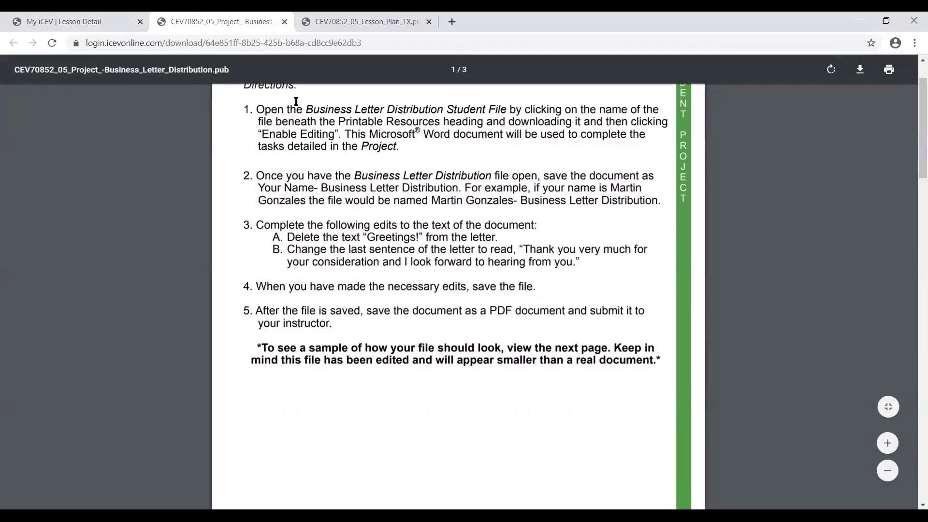
scroll(296, 317, "down", 12)
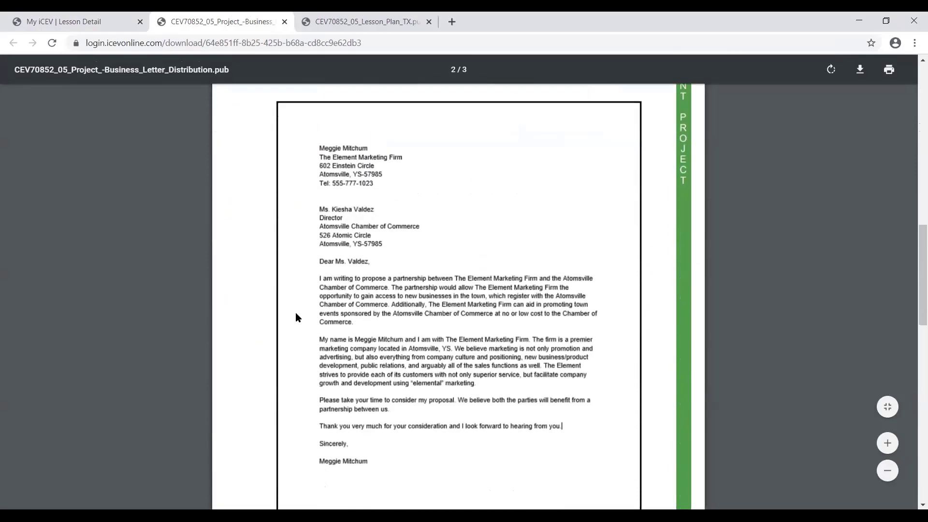
scroll(296, 317, "down", 1)
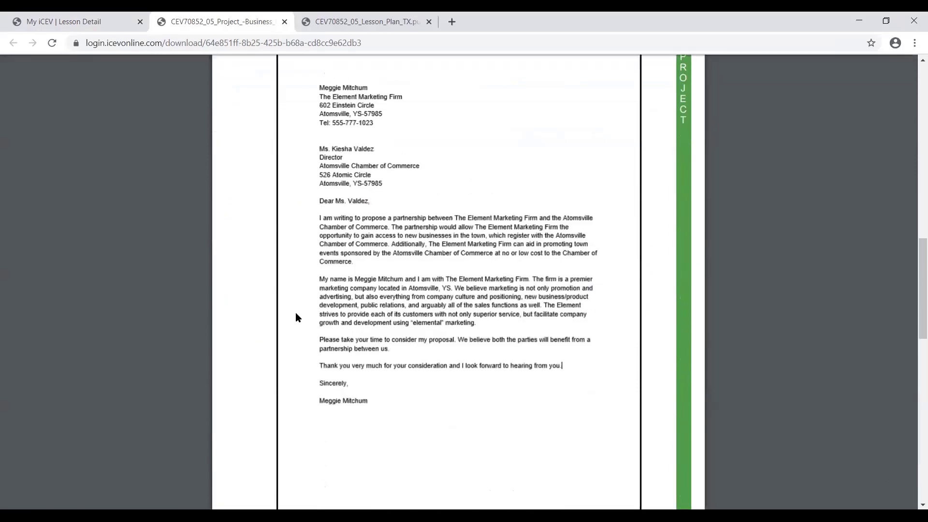
scroll(296, 317, "down", 5)
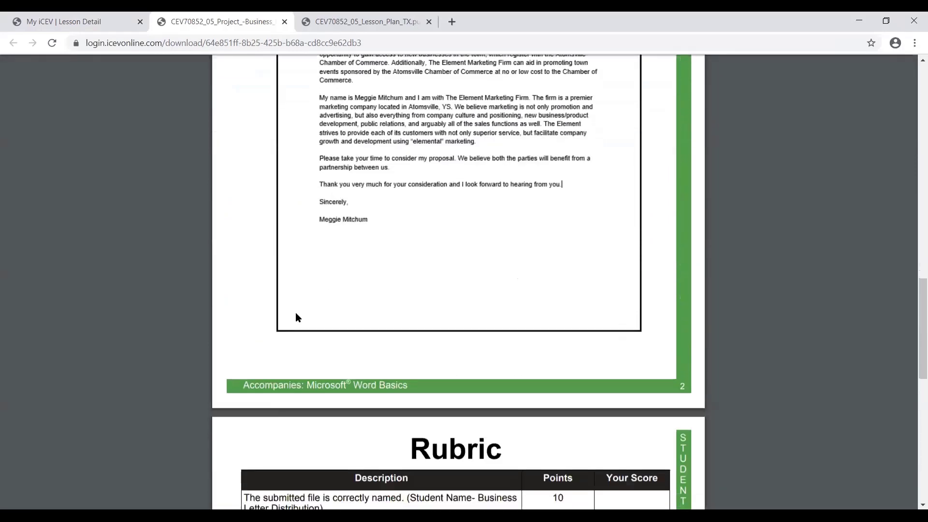
scroll(296, 313, "down", 4)
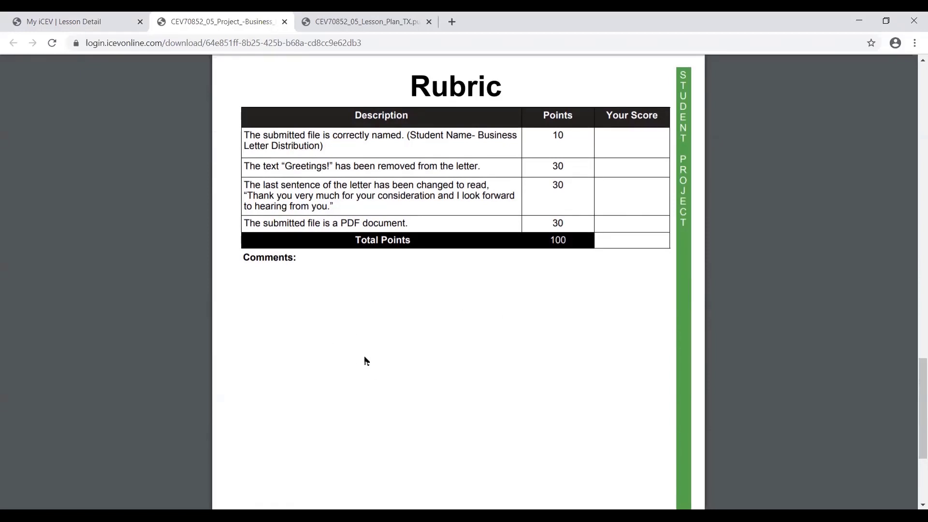
Close the project PDF, then preview the Student Notes handout and close it.
left_click(286, 22)
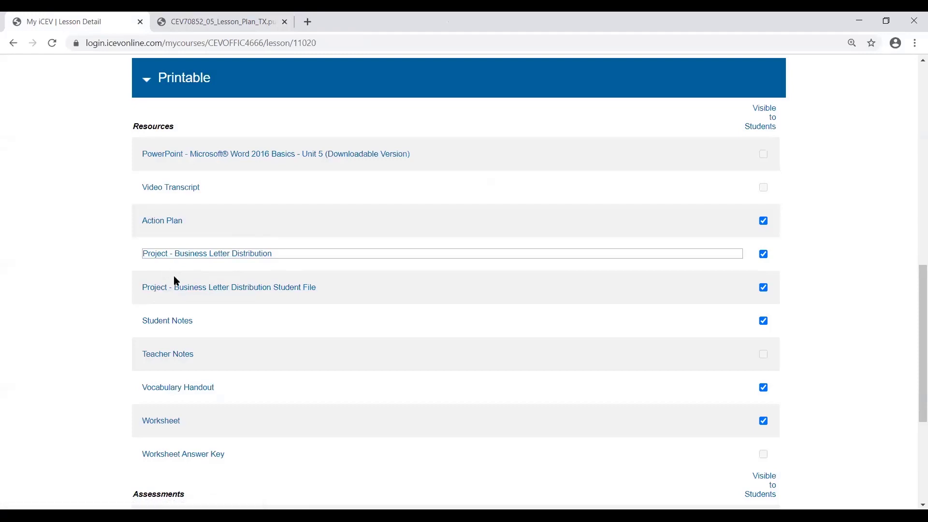
scroll(175, 285, "down", 1)
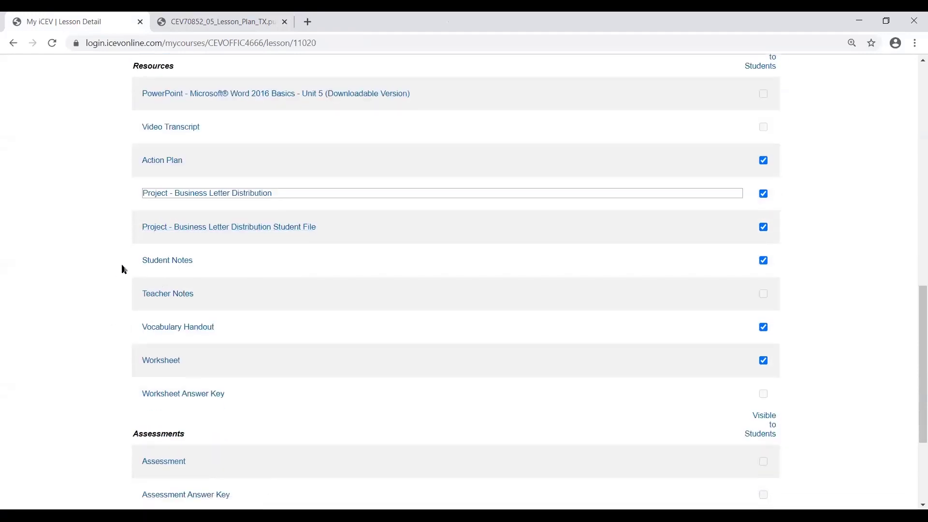
left_click(183, 267)
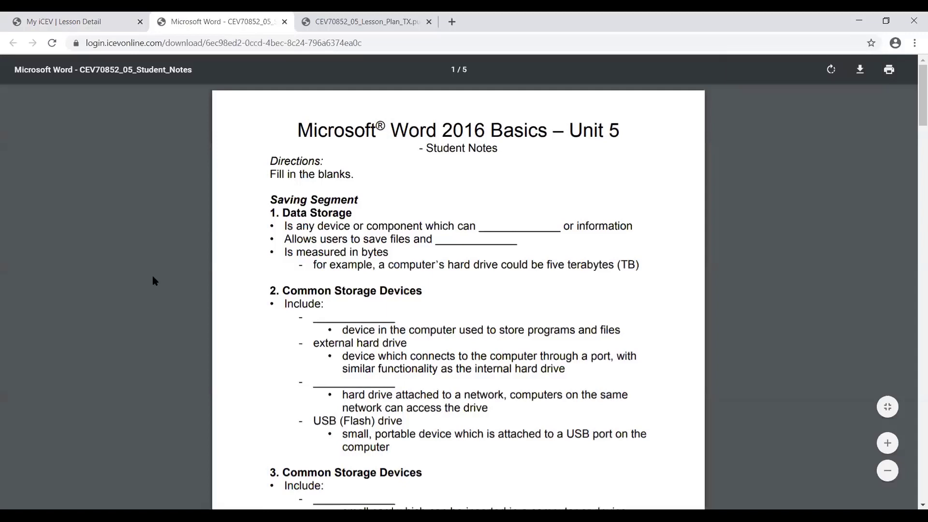
scroll(152, 273, "down", 3)
scroll(153, 277, "down", 10)
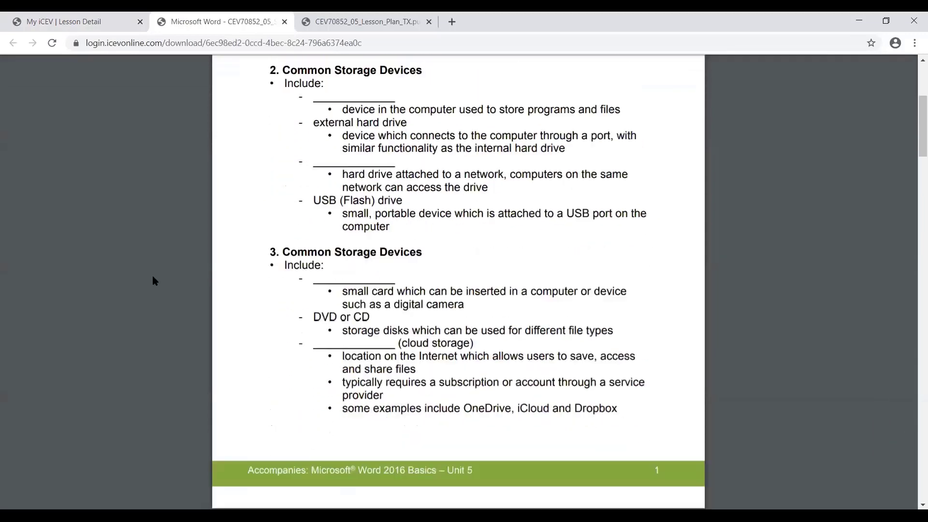
scroll(153, 277, "down", 5)
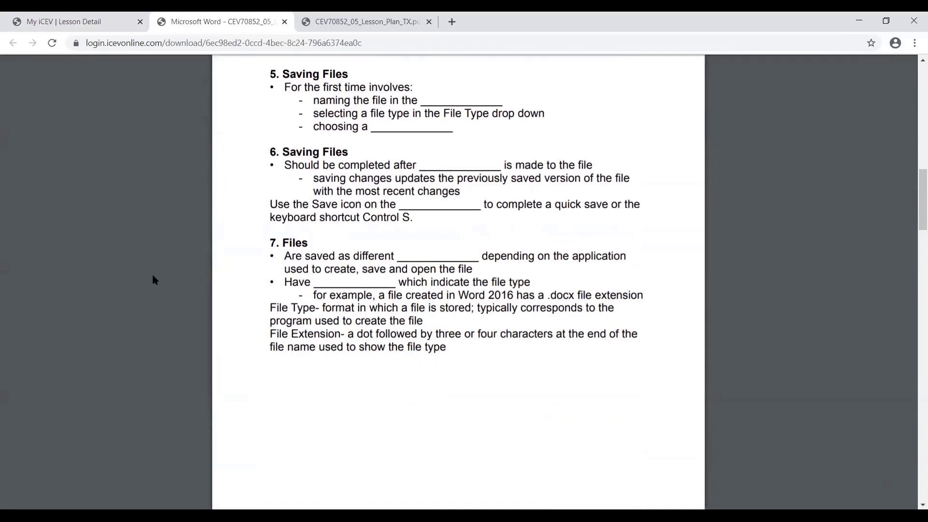
left_click(285, 21)
scroll(224, 236, "down", 1)
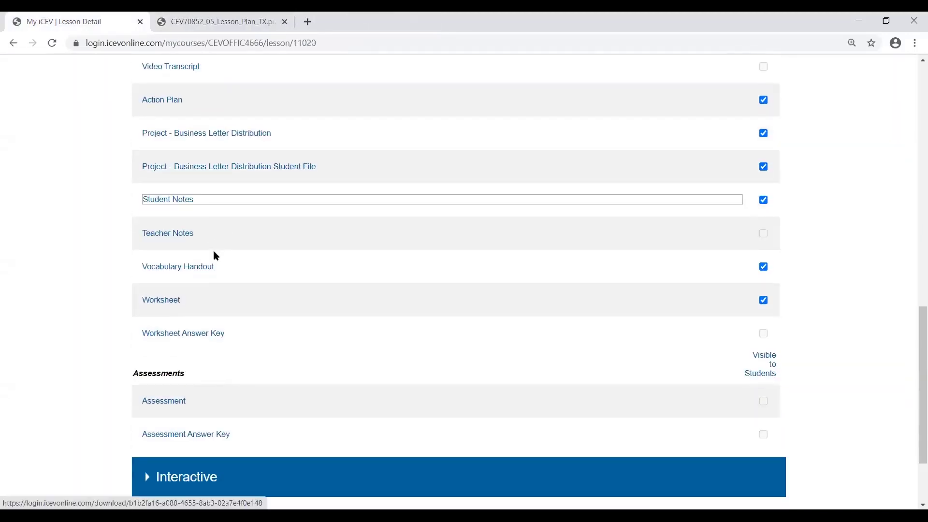
Preview the Teacher Notes printable and close it.
left_click(159, 236)
scroll(160, 235, "down", 1)
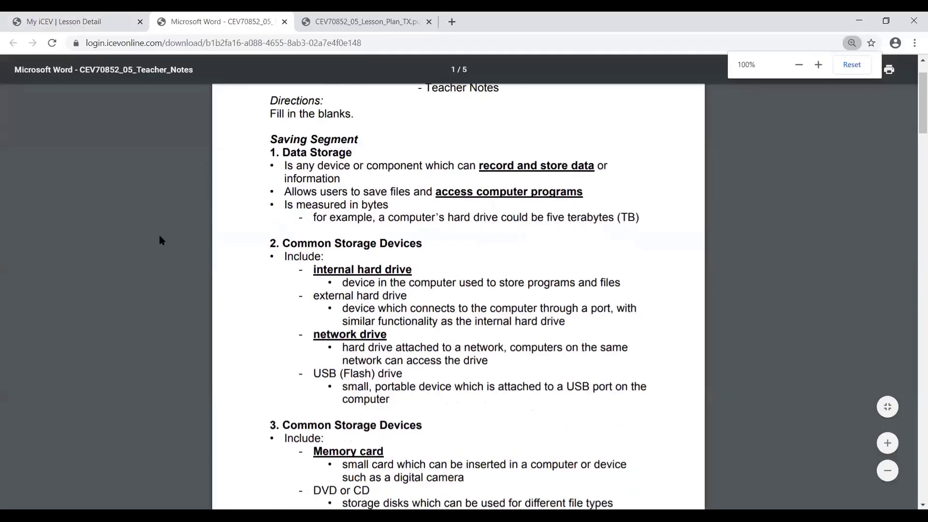
scroll(160, 236, "down", 6)
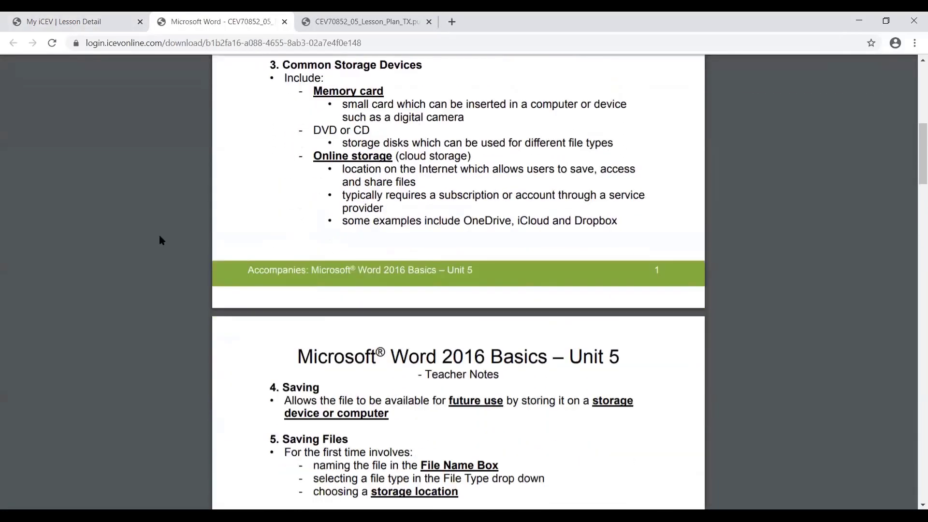
scroll(160, 236, "down", 6)
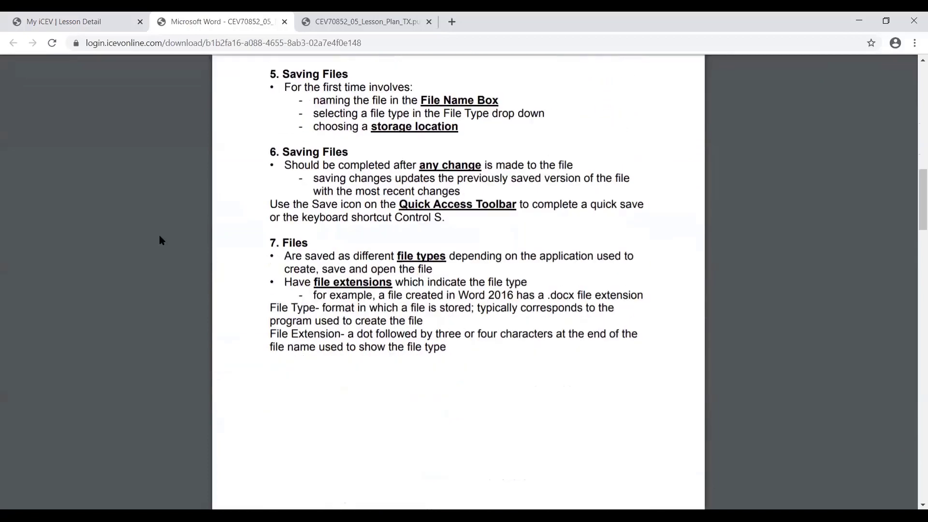
scroll(161, 240, "down", 4)
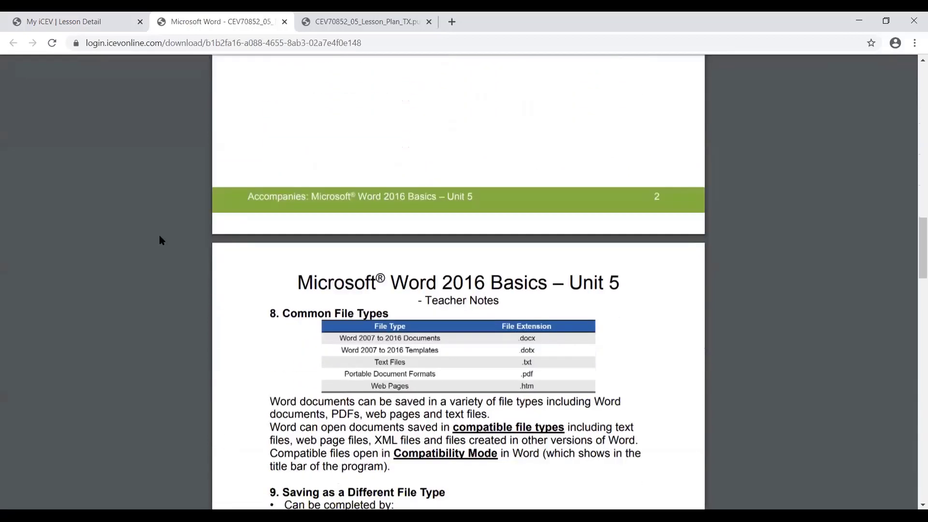
left_click(284, 22)
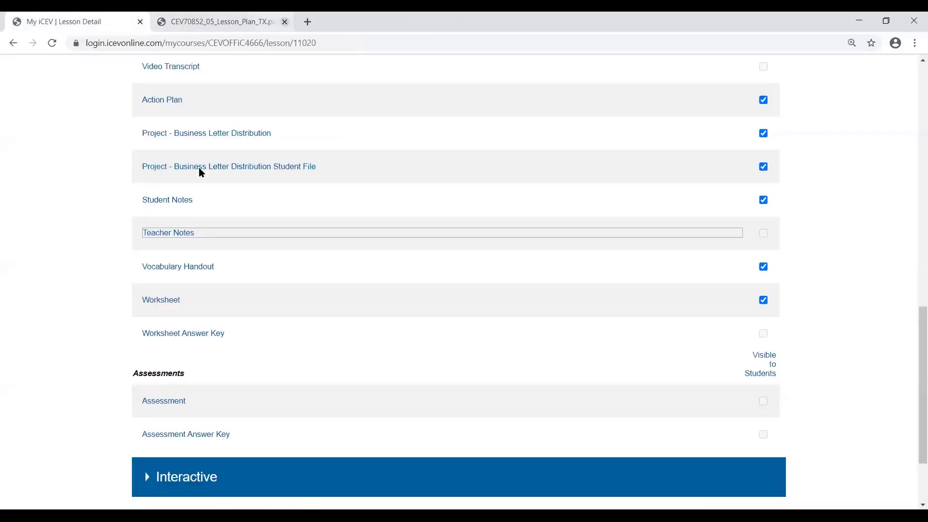
scroll(75, 351, "down", 2)
Preview the Vocabulary Handout through its third page and close it.
left_click(172, 205)
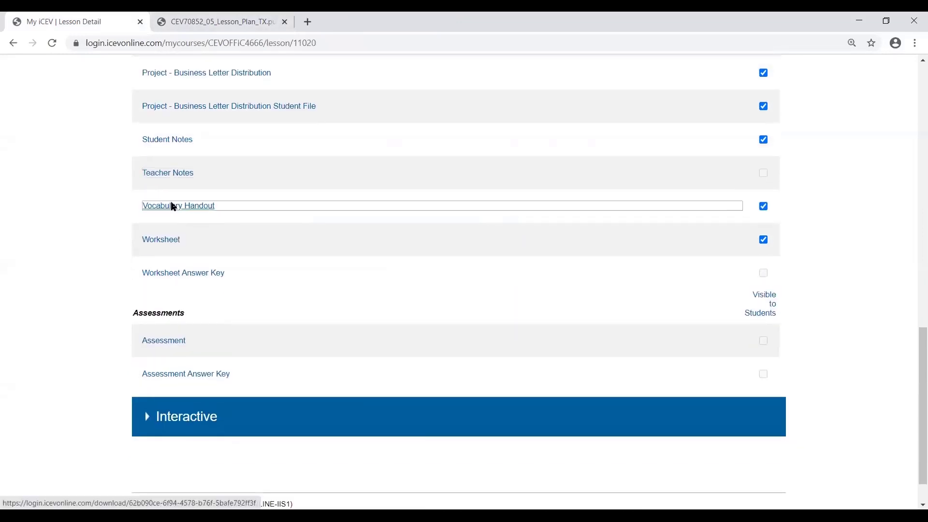
scroll(162, 211, "down", 10)
scroll(162, 210, "down", 6)
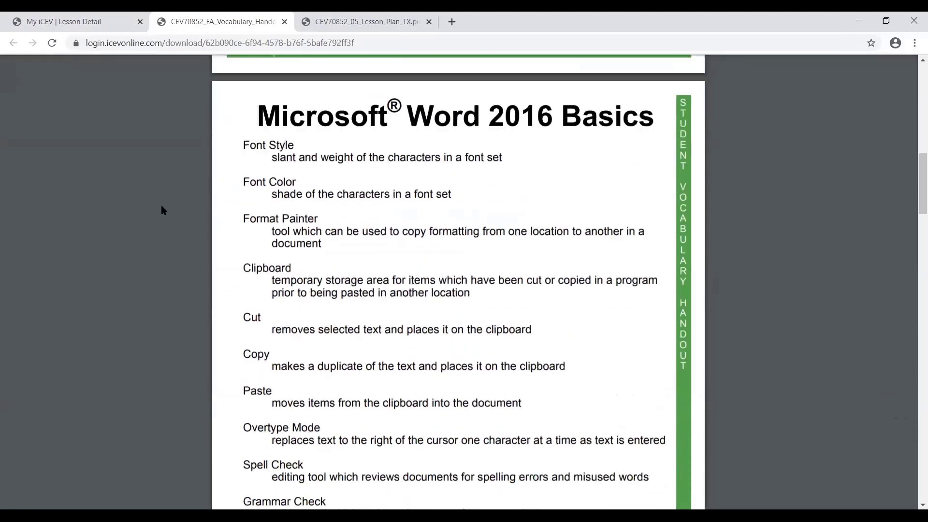
scroll(162, 210, "down", 5)
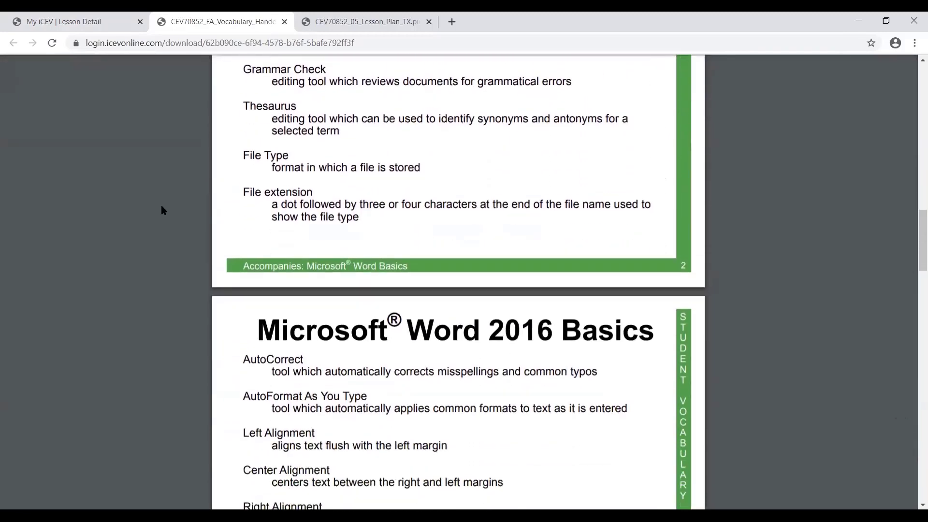
scroll(322, 124, "down", 2)
scroll(322, 124, "down", 6)
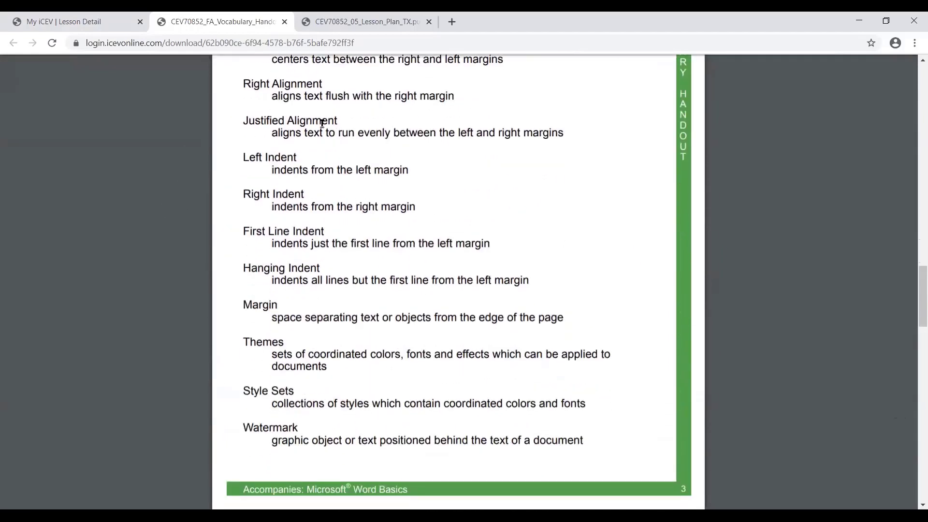
left_click(284, 22)
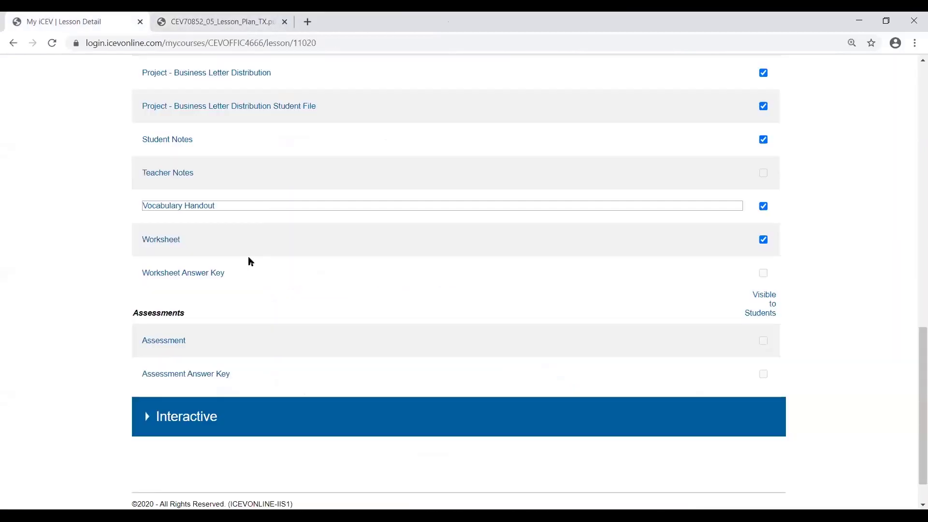
scroll(251, 261, "down", 1)
Preview the Worksheet printable and close it.
left_click(167, 195)
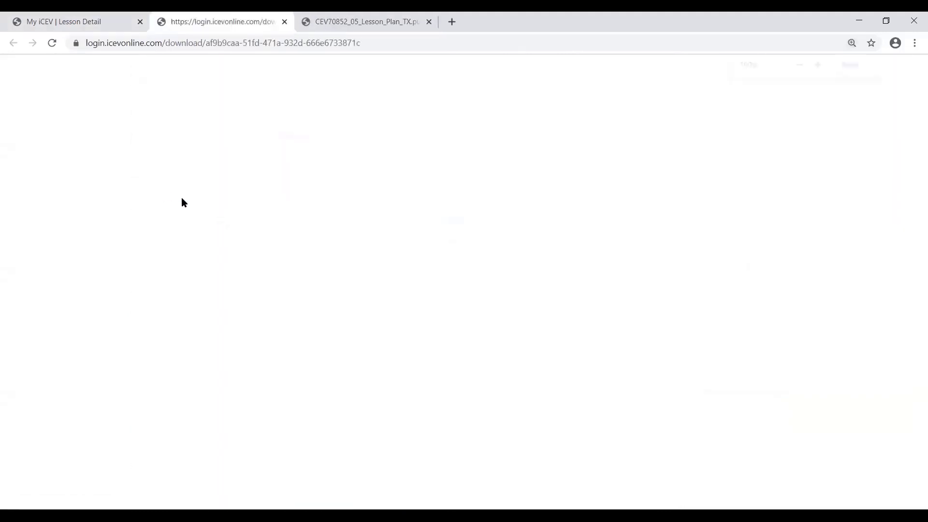
scroll(334, 299, "down", 1)
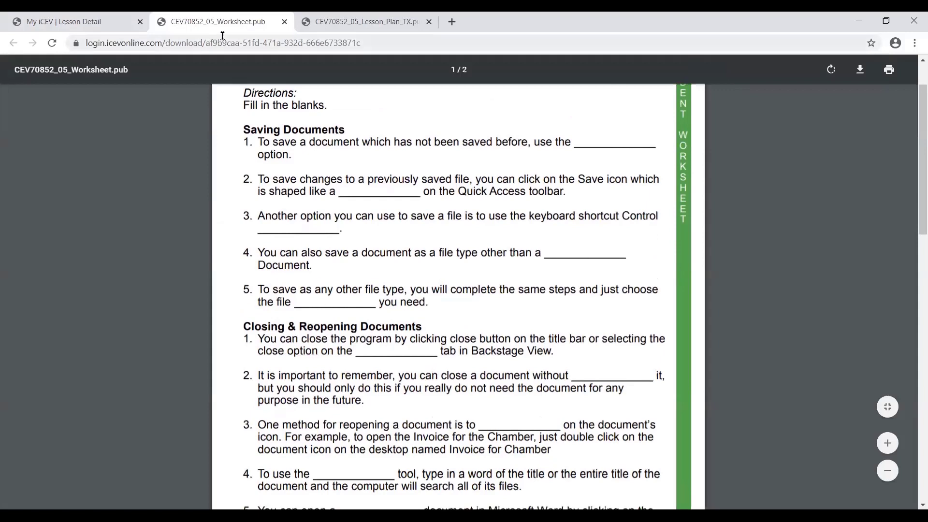
left_click(284, 22)
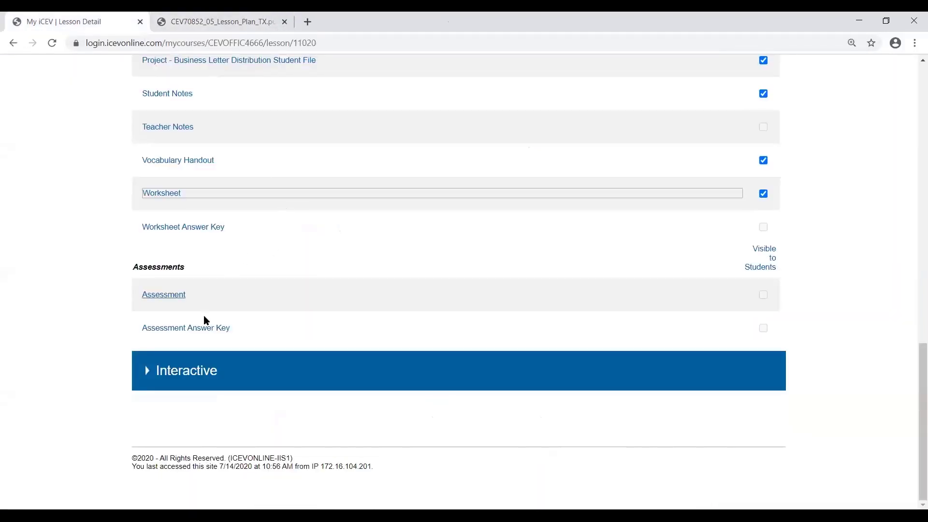
Preview the Unit 5 Assessment questions and close the preview.
left_click(169, 297)
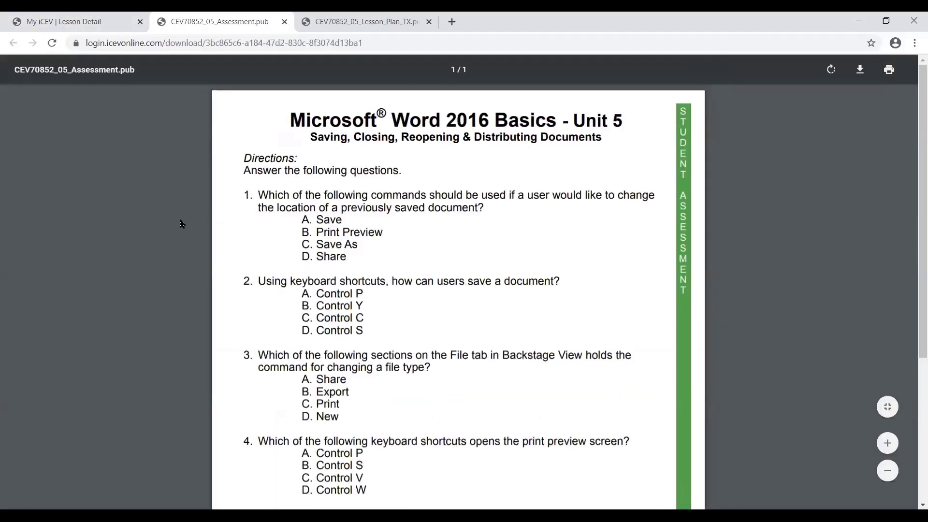
scroll(182, 223, "down", 5)
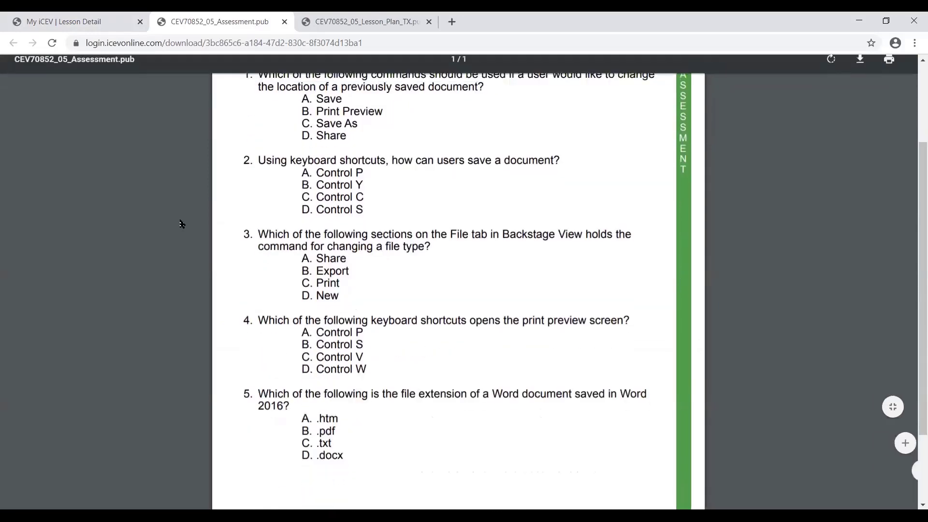
scroll(182, 223, "up", 4)
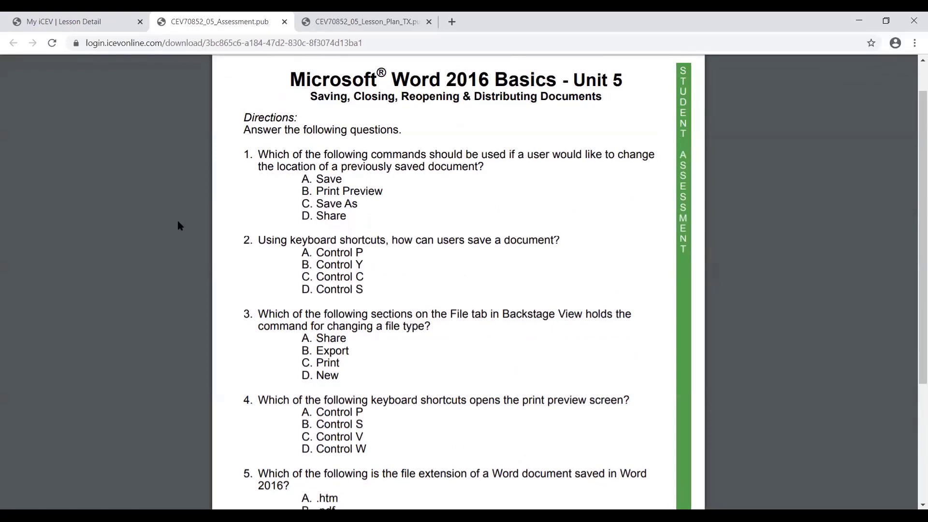
left_click(284, 22)
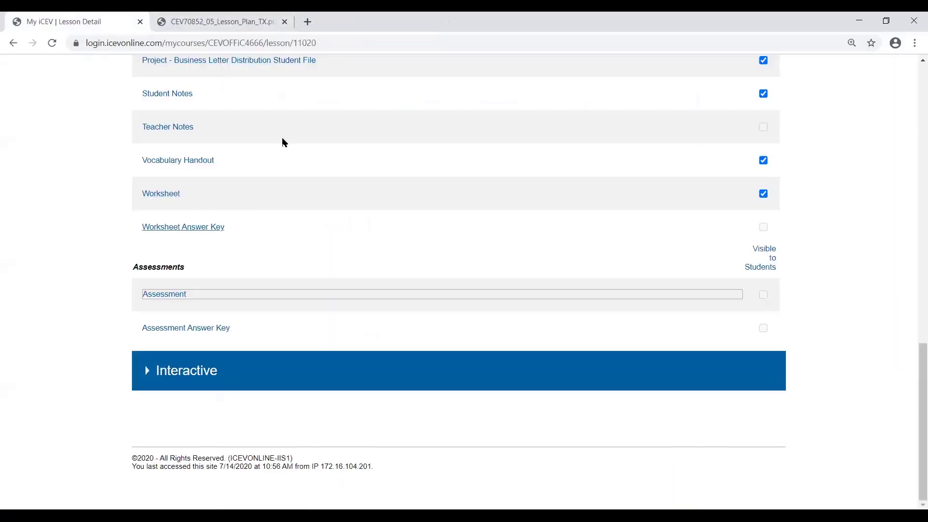
Swap the Printable section for the Interactive list of six Unit 5 activities and the Unit 5 Assessment.
scroll(392, 216, "up", 5)
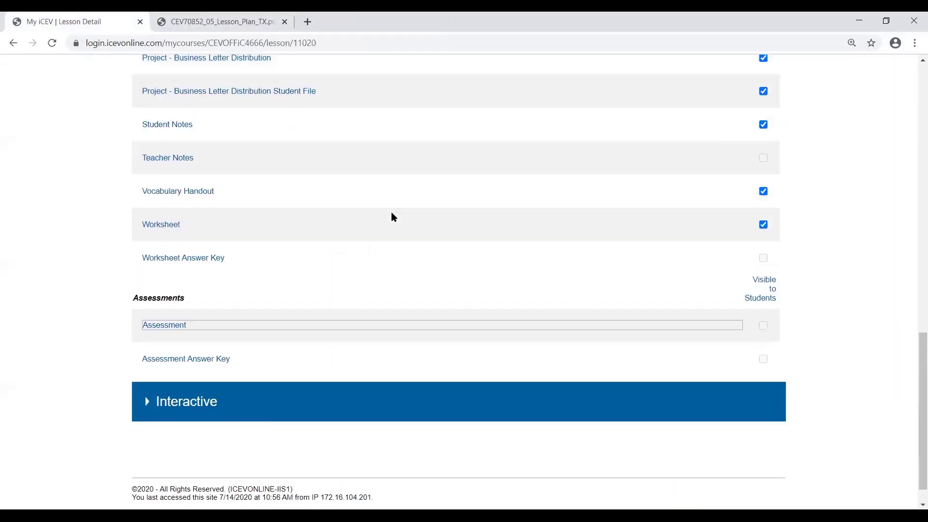
left_click(185, 92)
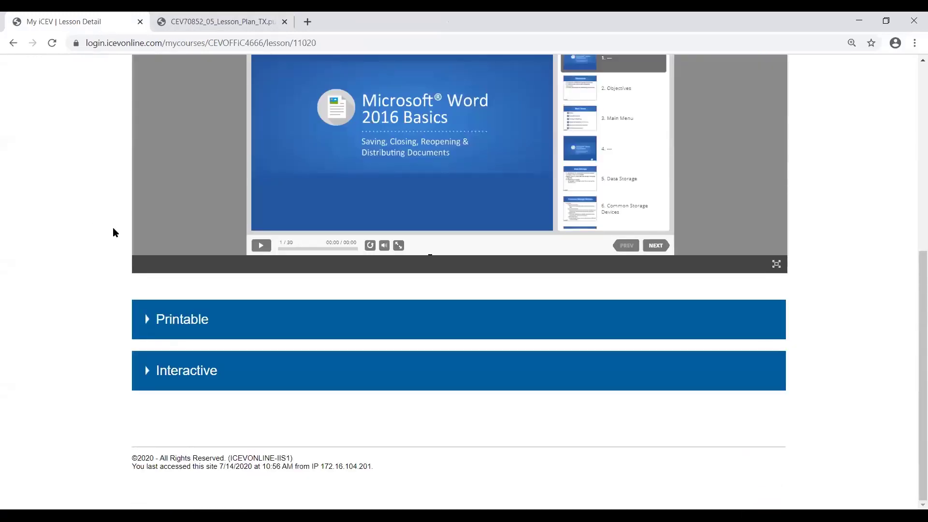
scroll(114, 229, "up", 1)
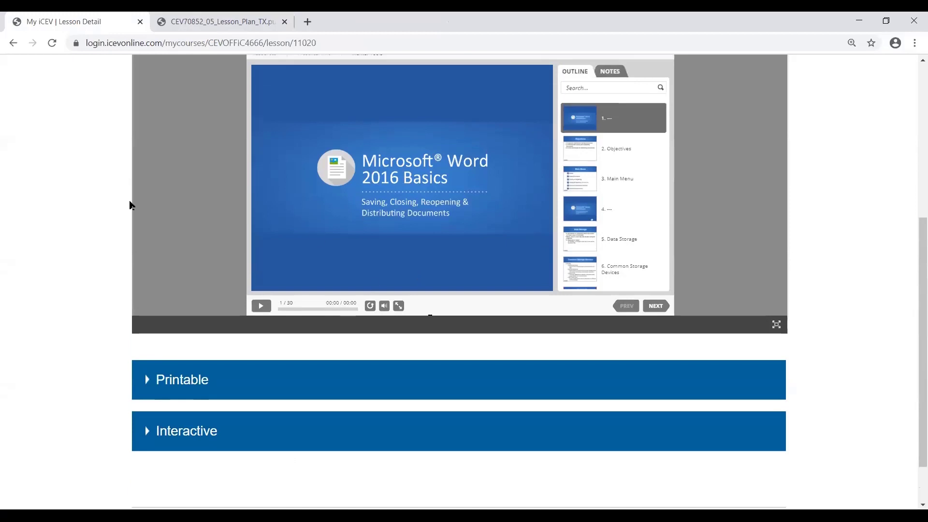
scroll(120, 232, "down", 1)
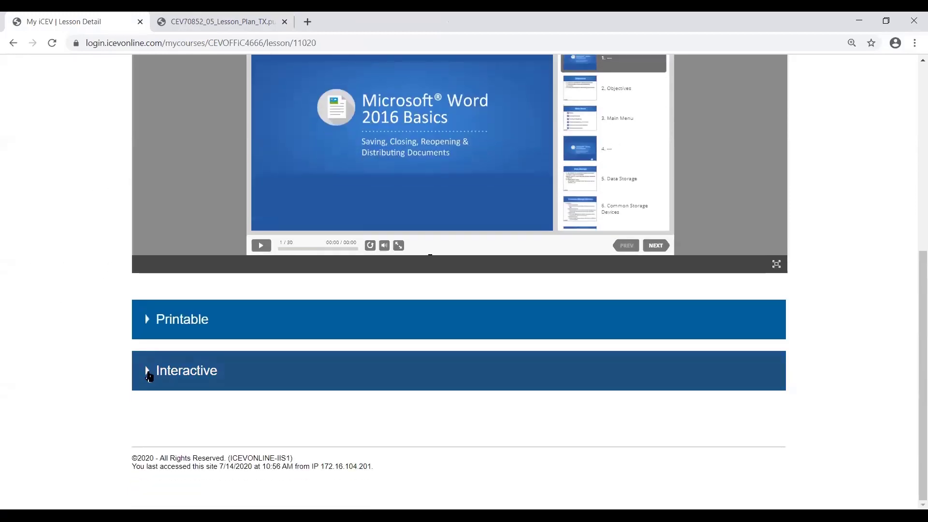
left_click(197, 380)
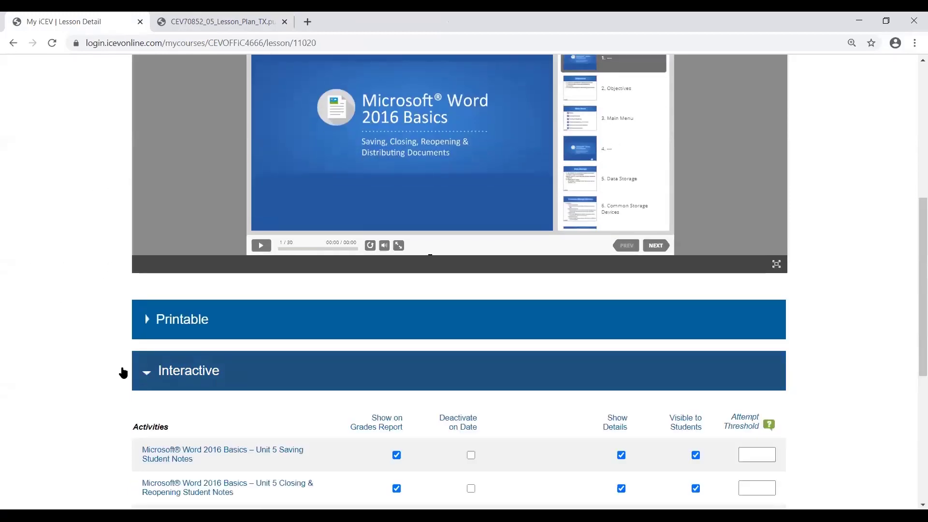
scroll(87, 356, "down", 1)
scroll(89, 355, "down", 2)
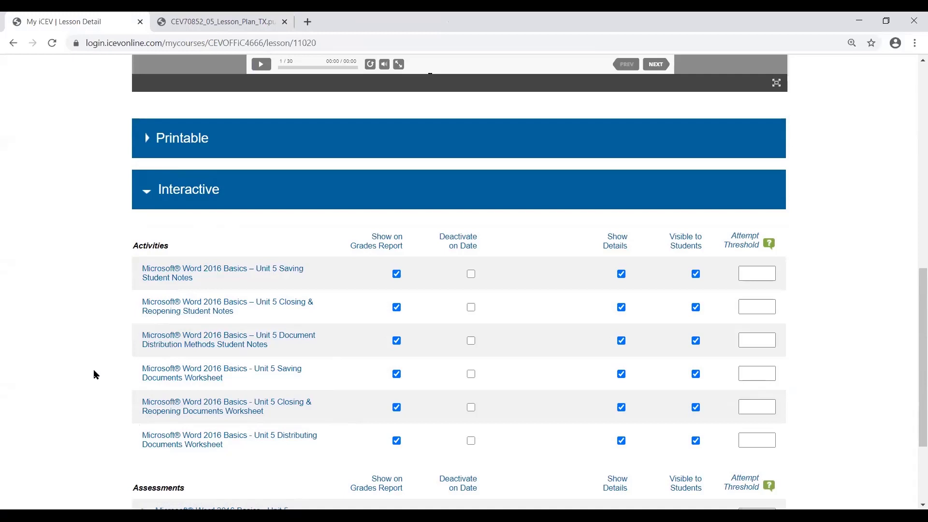
scroll(96, 373, "down", 1)
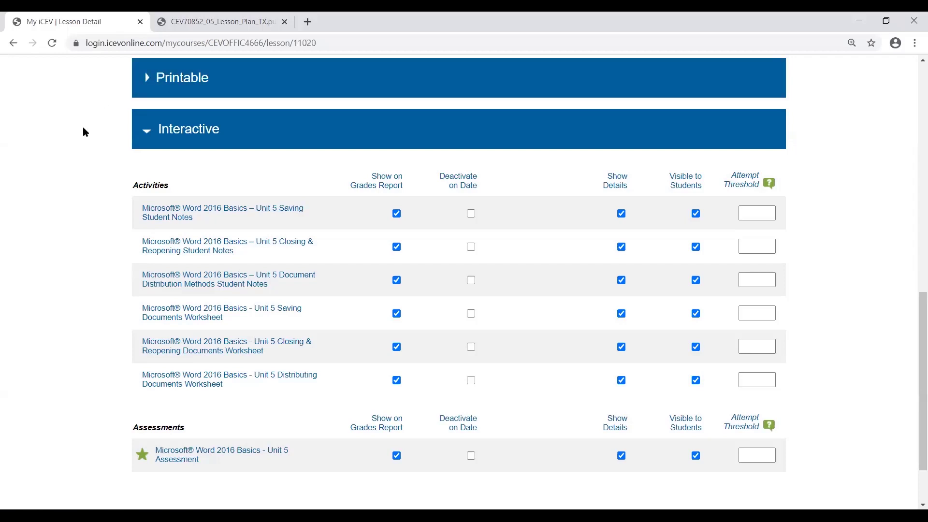
In Saving Student Notes, answer the page-9 blanks with Save As and Export option, then submit.
left_click(174, 216)
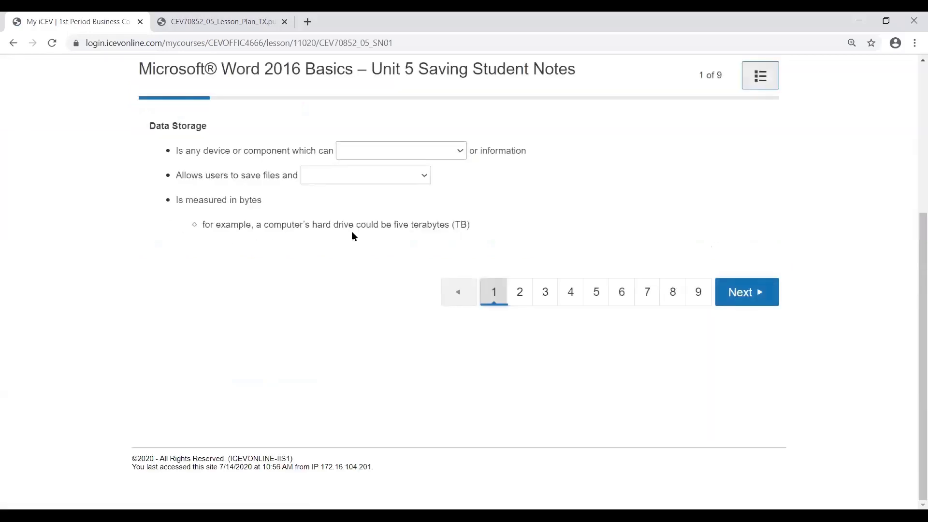
left_click(700, 297)
left_click(338, 191)
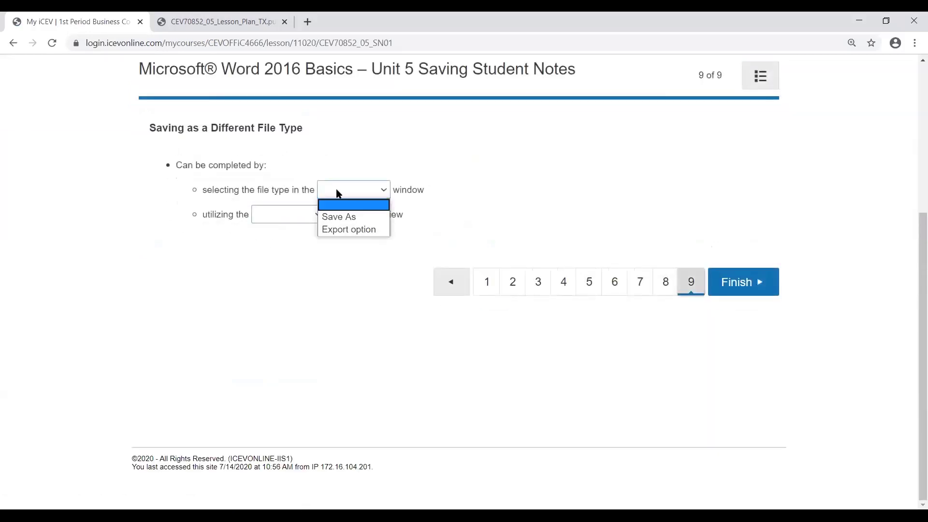
left_click(339, 216)
left_click(317, 217)
left_click(312, 254)
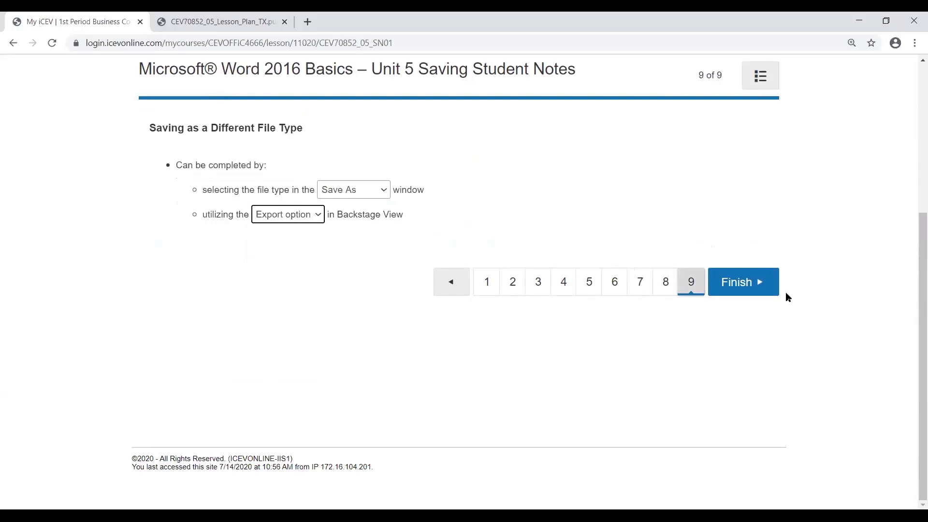
left_click(760, 281)
left_click(640, 203)
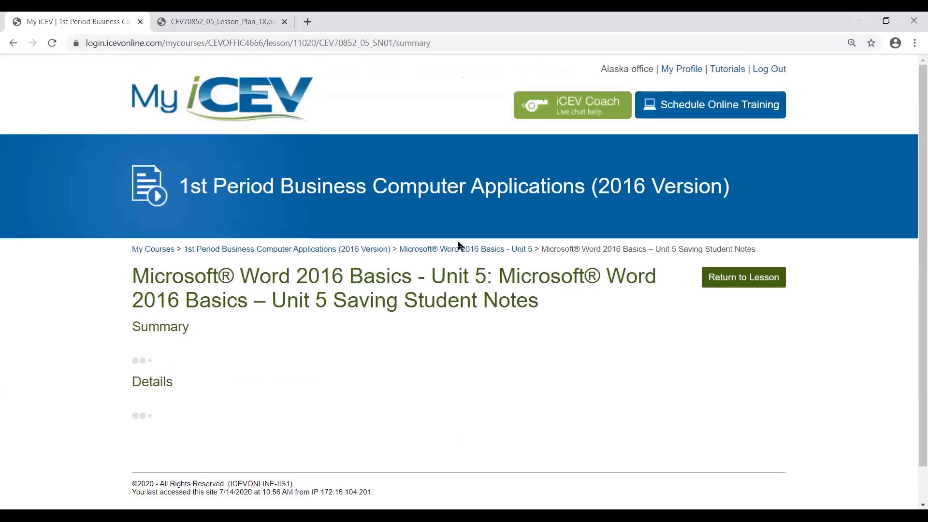
Review the 1-of-9-correct summary, then return to the Unit 5 lesson detail page.
scroll(400, 277, "down", 3)
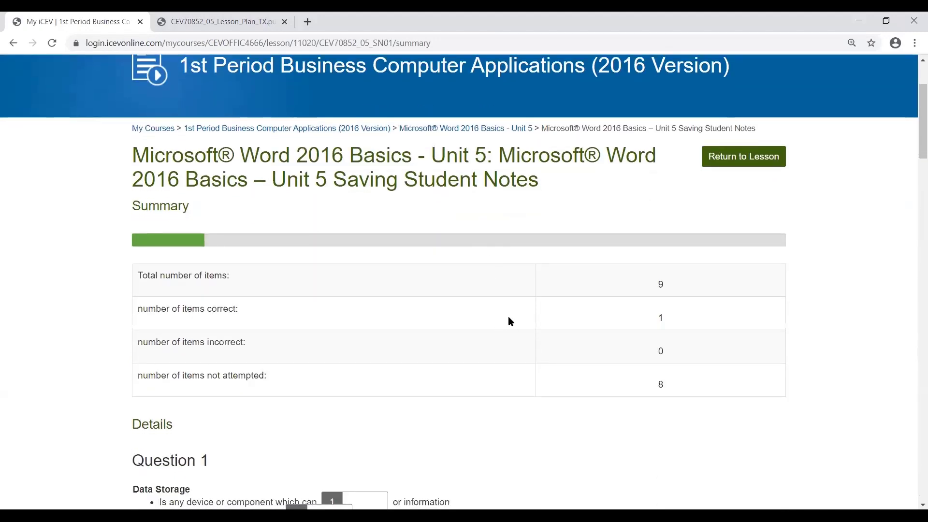
scroll(509, 317, "down", 9)
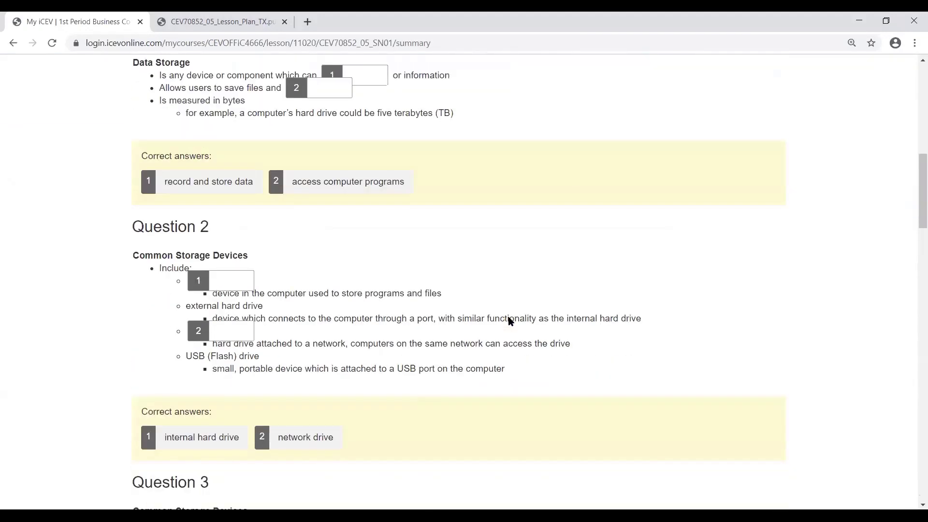
scroll(510, 320, "down", 5)
scroll(510, 321, "up", 9)
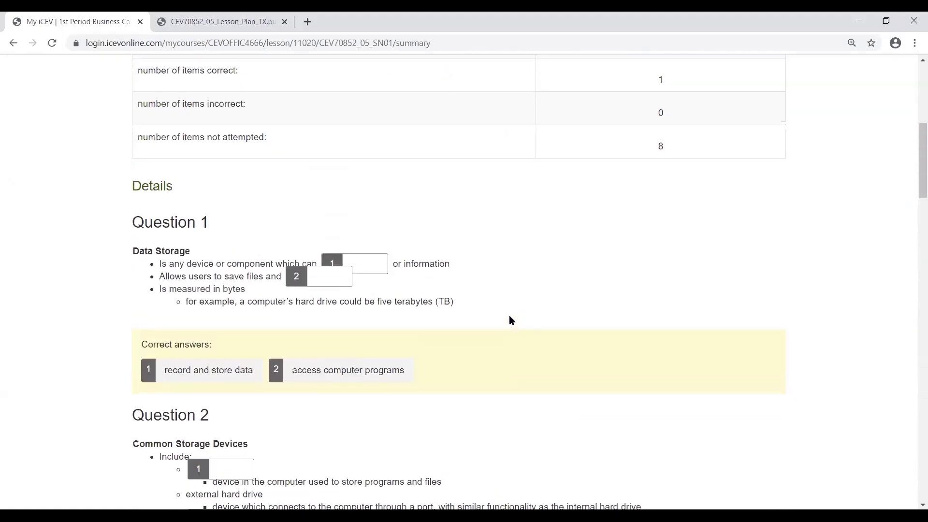
scroll(510, 320, "up", 8)
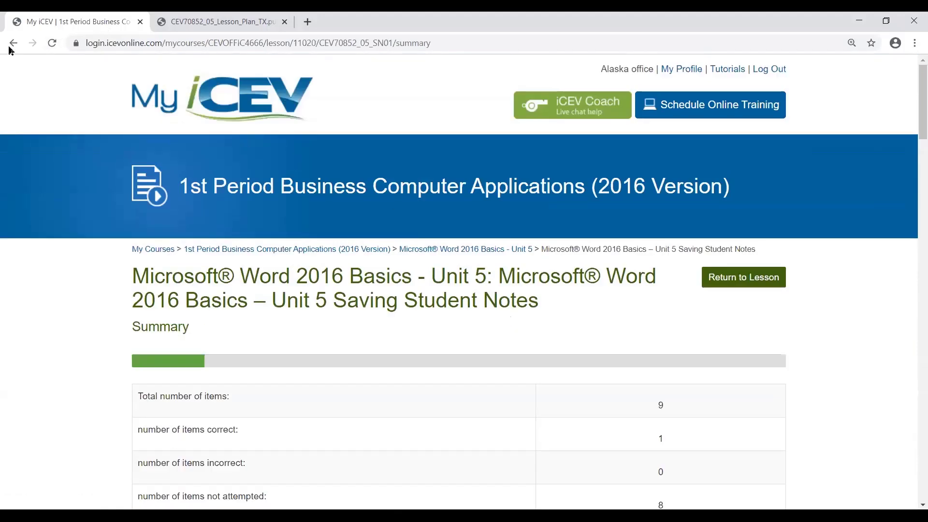
left_click(13, 43)
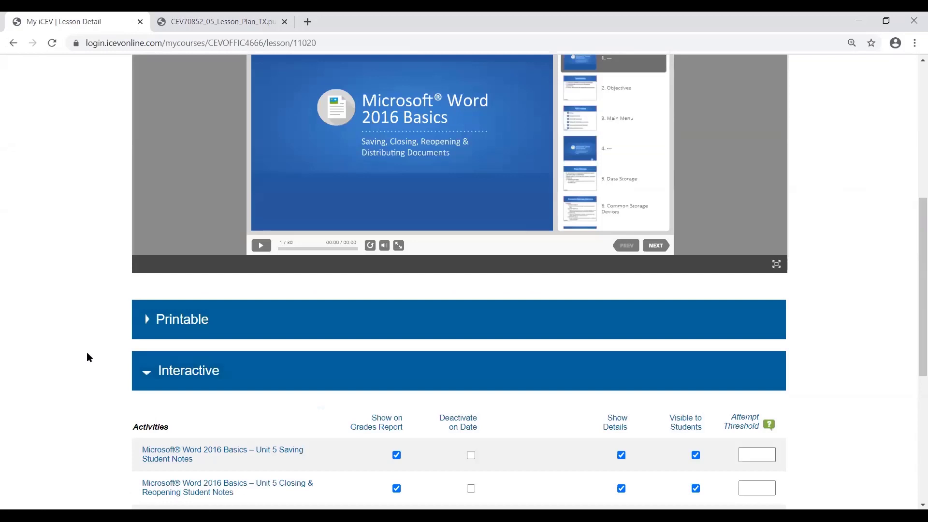
Expand the Unit 5 Printable resources, showing Teacher Notes and Worksheet Answer Key hidden from students.
scroll(87, 353, "down", 5)
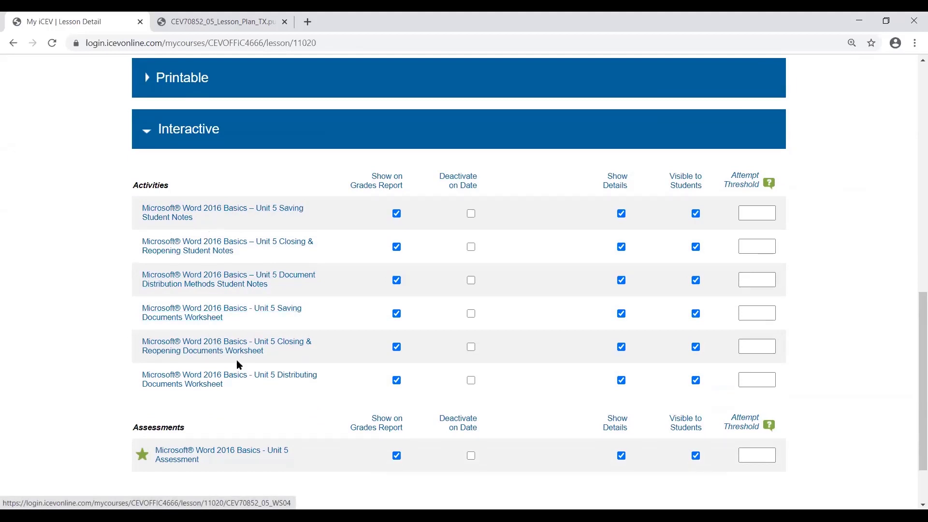
scroll(242, 408, "down", 2)
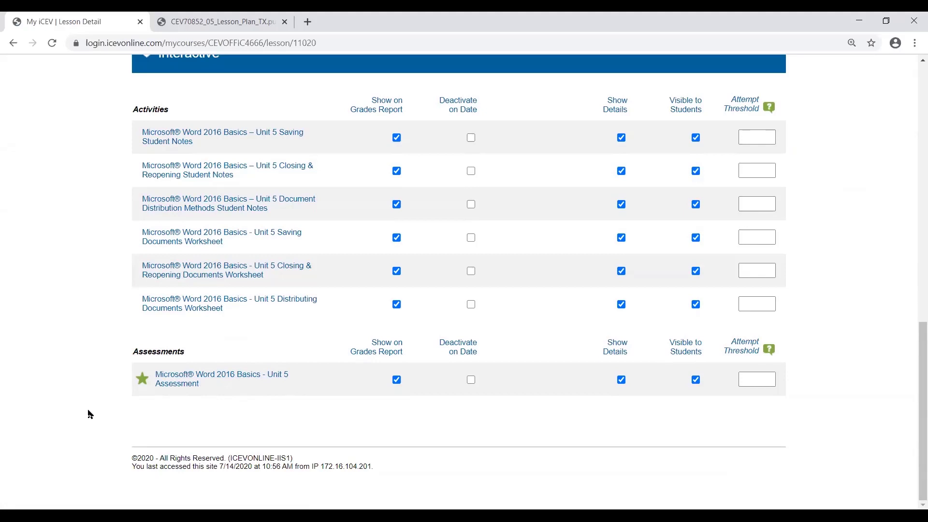
scroll(90, 414, "up", 1)
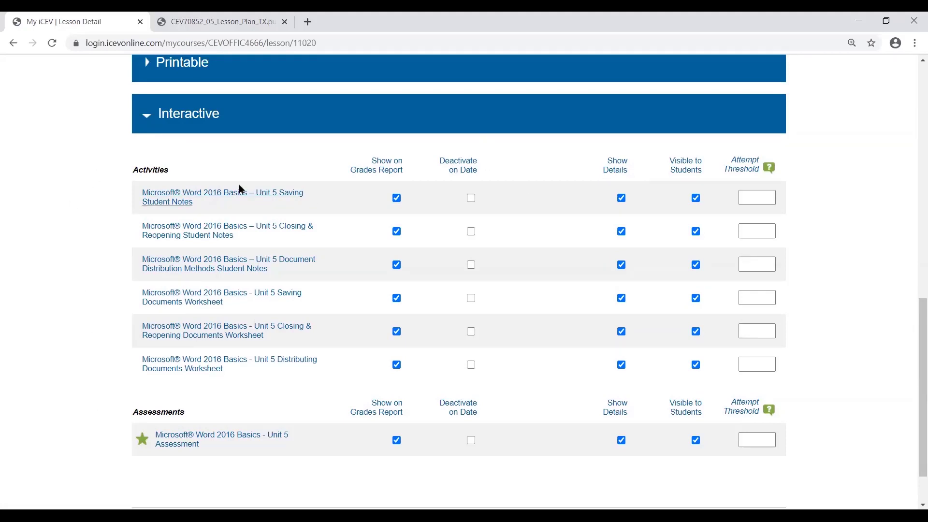
left_click(178, 71)
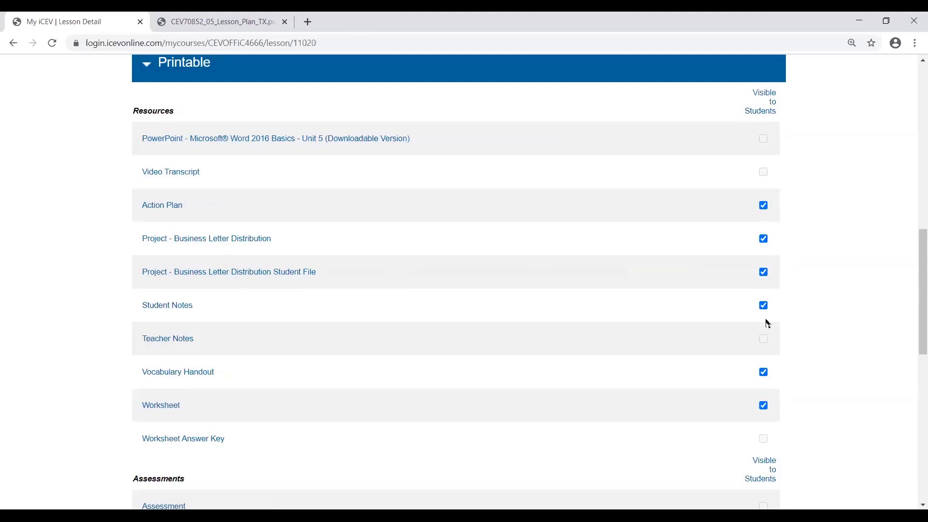
Collapse Printable so the Interactive activities table and its settings show.
left_click(178, 65)
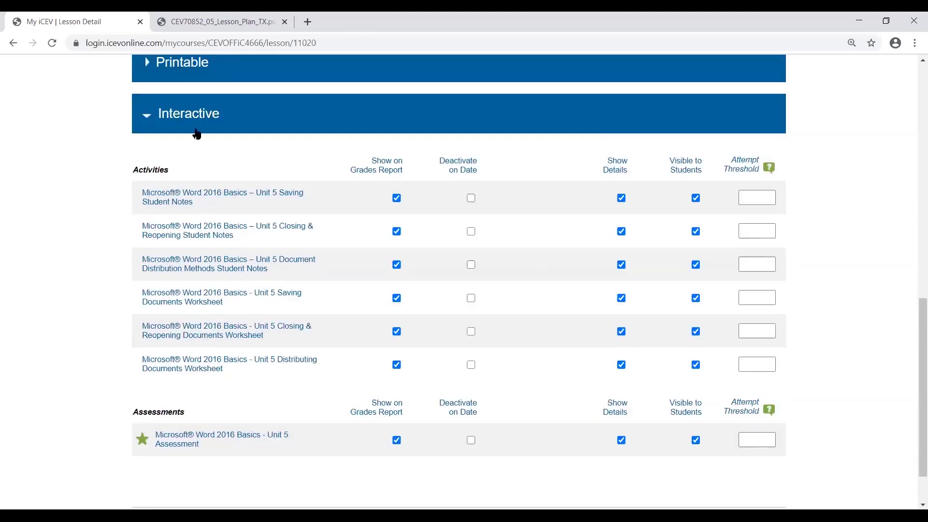
Give the first two Student Notes activities attempt thresholds of 1 and 2.
left_click(696, 199)
left_click(751, 198)
left_click(757, 229)
type("2")
key("Tab")
left_click(623, 198)
left_click(623, 199)
left_click(622, 198)
Make those two activities deactivate on 07/17/2020 and 07/24/2020, then collapse Interactive.
left_click(471, 199)
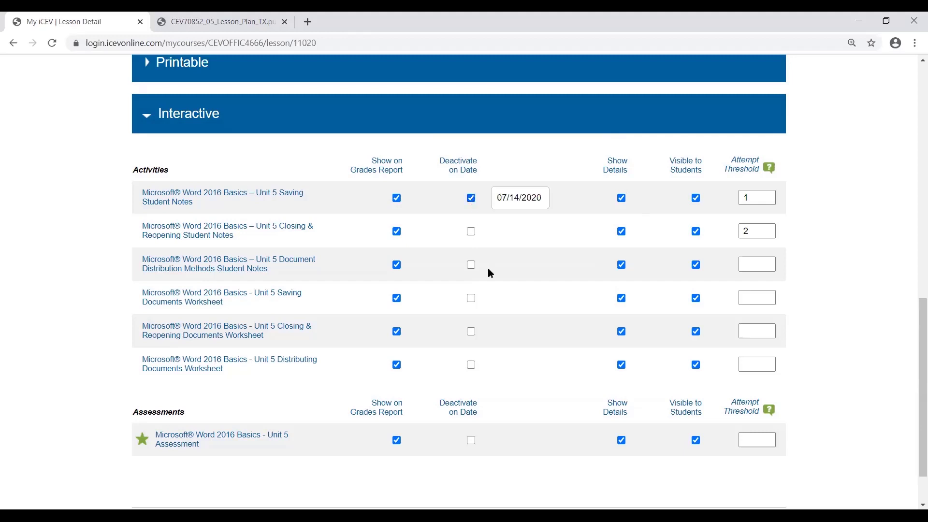
left_click(518, 197)
left_click(655, 315)
left_click(472, 232)
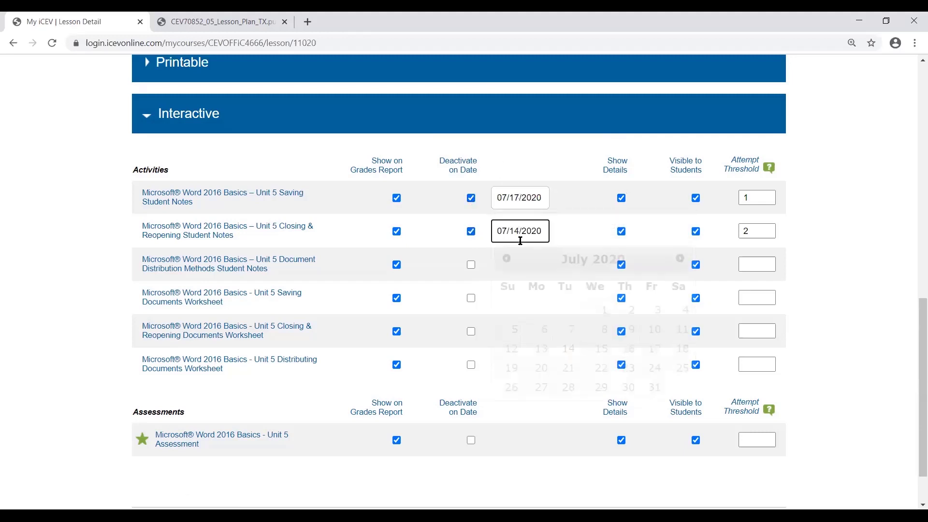
left_click(520, 237)
left_click(655, 371)
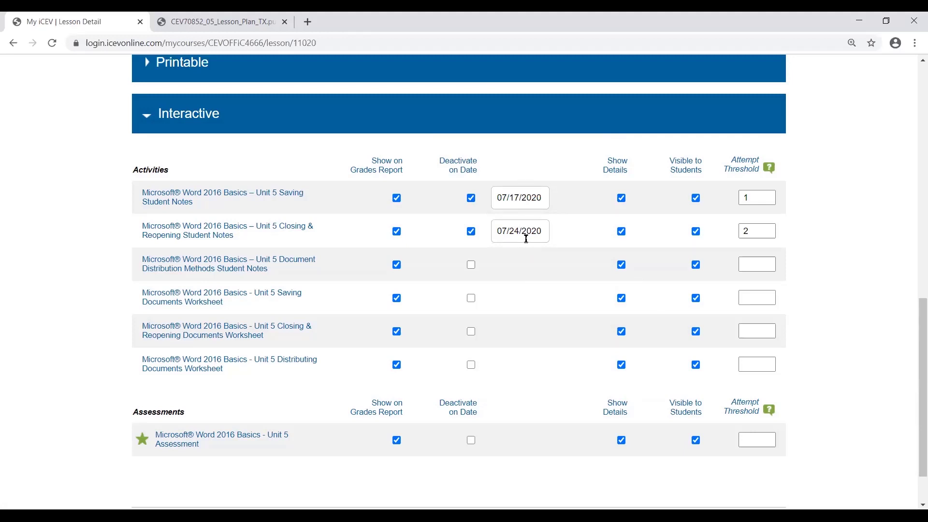
left_click(148, 125)
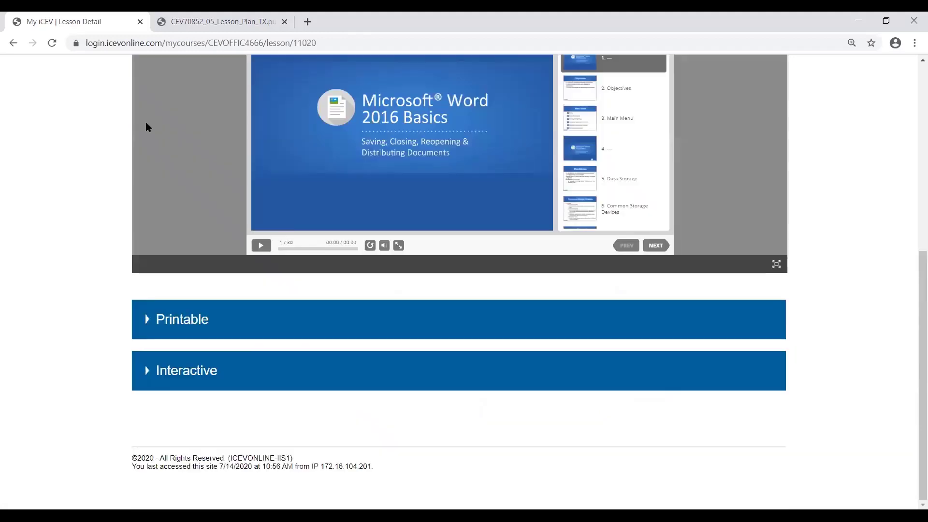
Open the Unit 5 Action Plan PDF from the Printable resources and scroll through it.
left_click(145, 320)
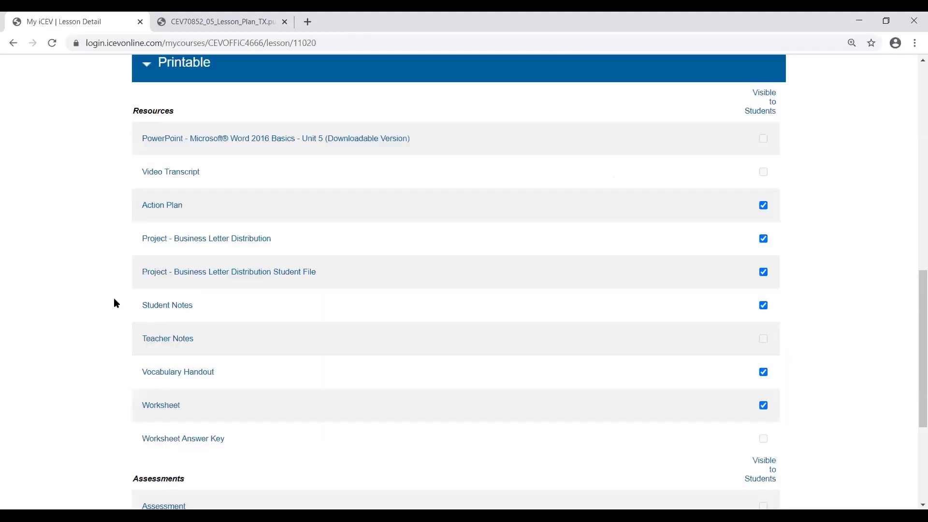
left_click(154, 208)
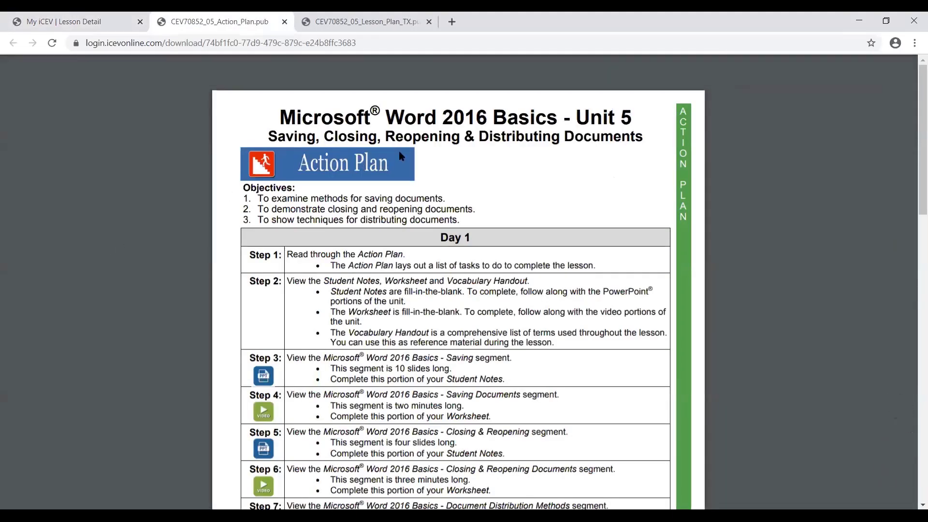
scroll(399, 153, "down", 1)
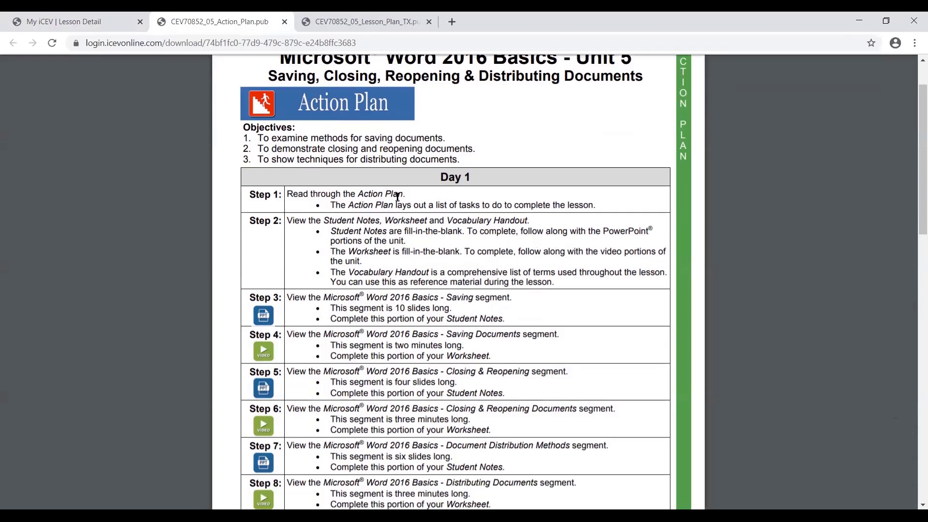
scroll(397, 197, "down", 3)
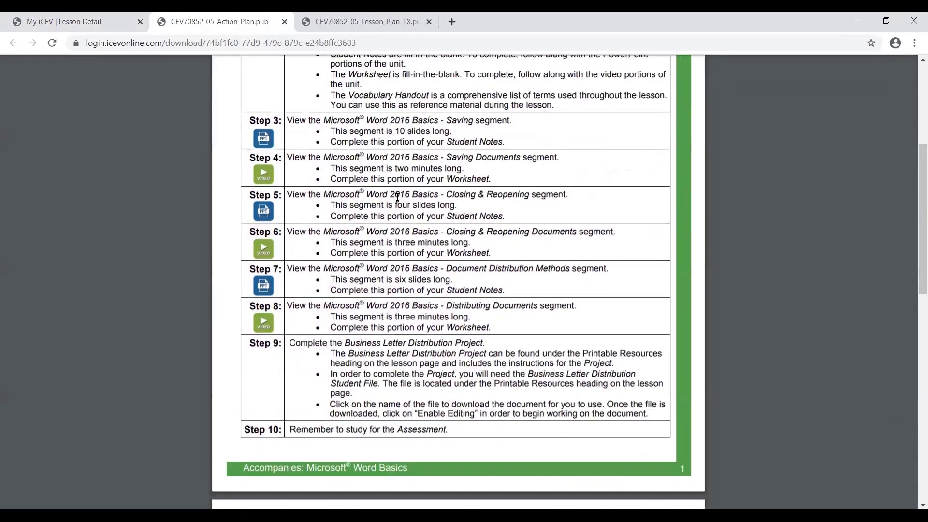
scroll(397, 197, "up", 1)
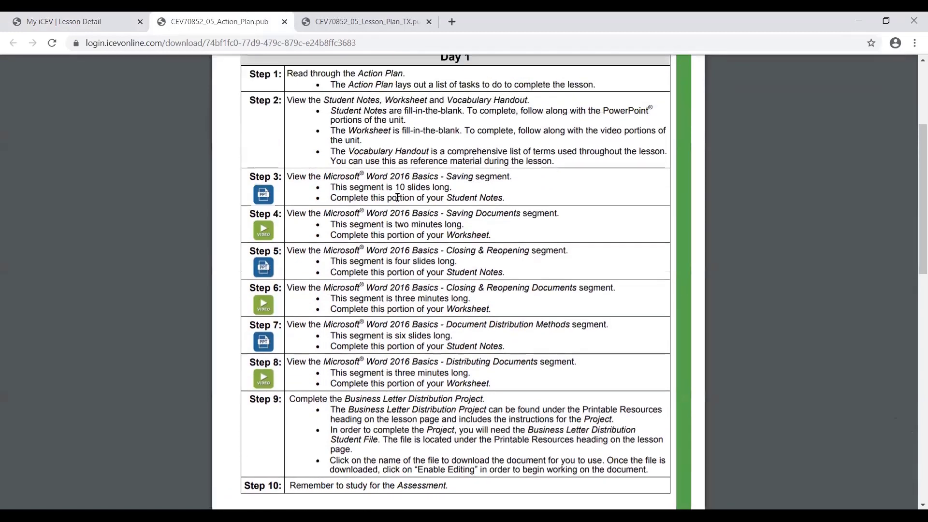
scroll(397, 196, "up", 1)
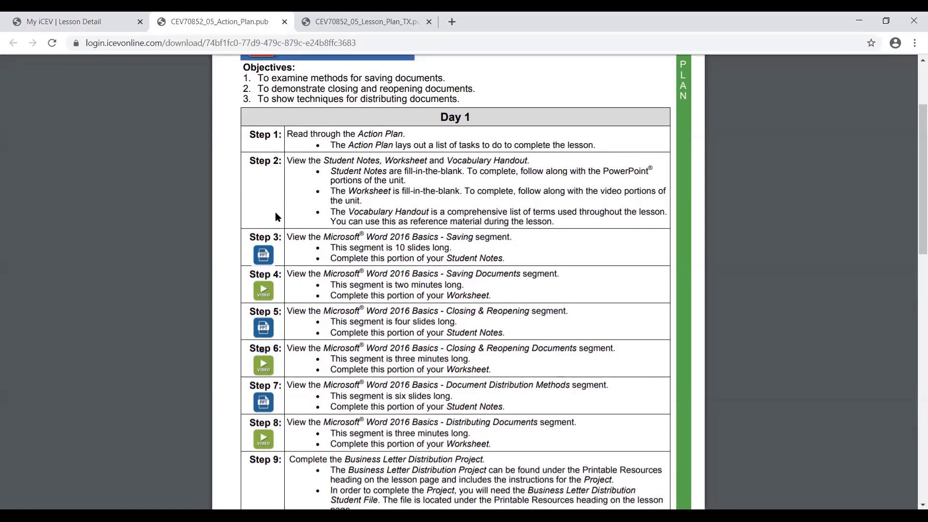
Highlight the Step 3, 5 and 7 labels, read to the Day 2 steps, and close the PDF.
left_click_drag(250, 236, 267, 246)
left_click_drag(249, 309, 315, 311)
left_click_drag(250, 386, 297, 387)
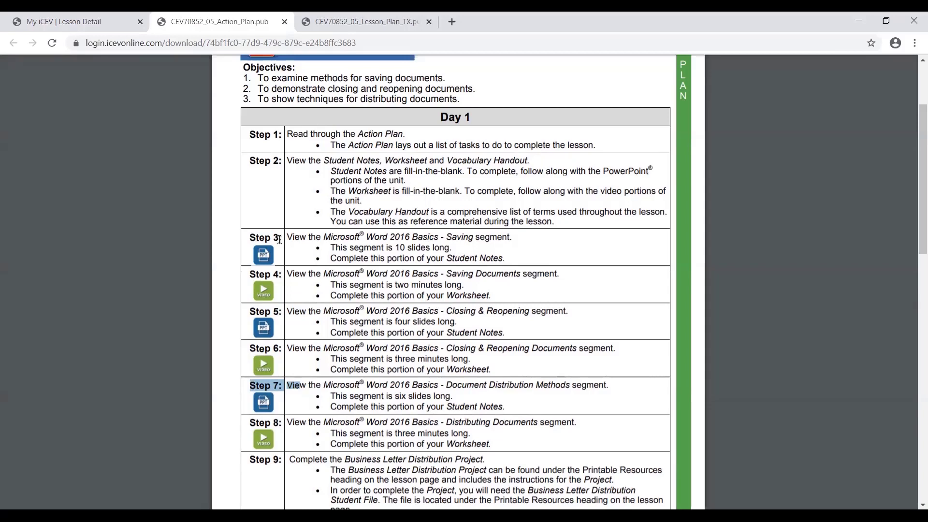
scroll(280, 240, "down", 2)
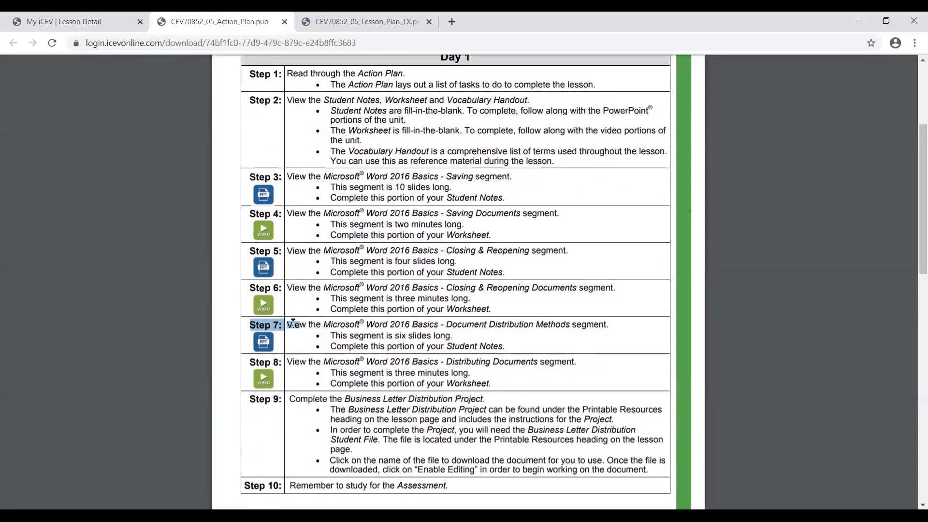
left_click(293, 323)
scroll(293, 324, "down", 6)
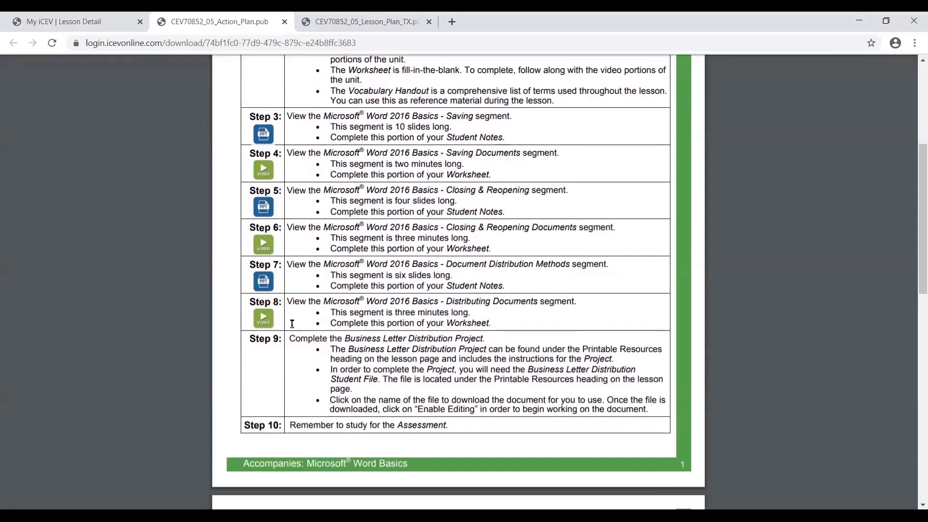
scroll(293, 324, "down", 3)
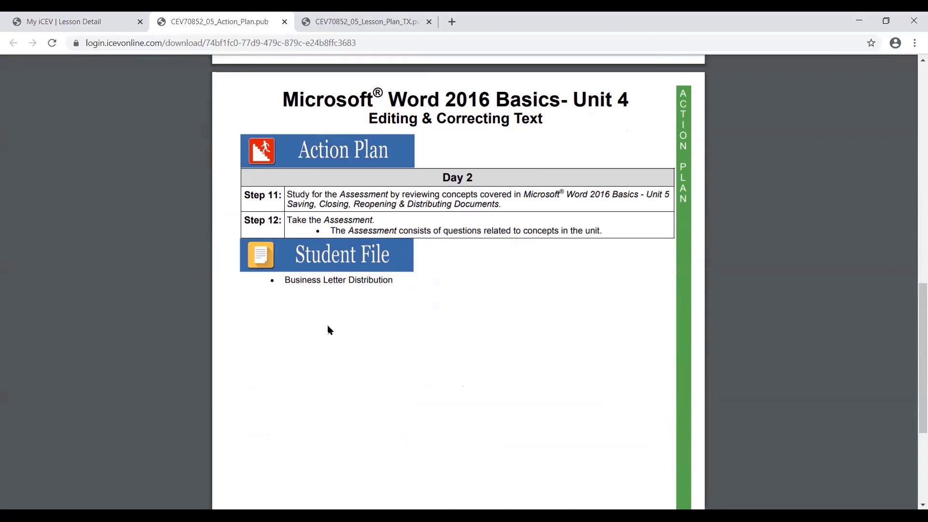
left_click(284, 22)
Show the per-lesson visibility settings on the 1st Period course, all currently Visible to students.
scroll(91, 344, "down", 3)
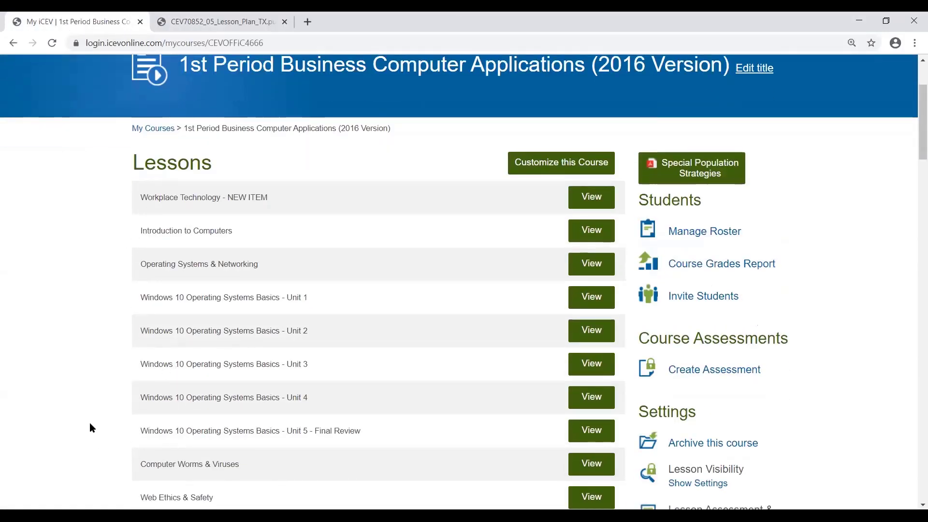
scroll(89, 422, "down", 3)
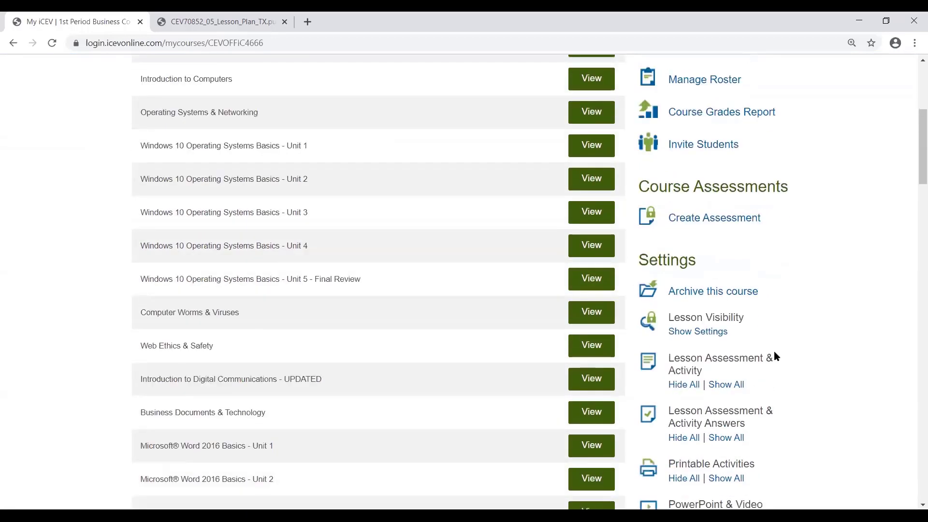
scroll(774, 351, "down", 1)
left_click_drag(669, 289, 746, 291)
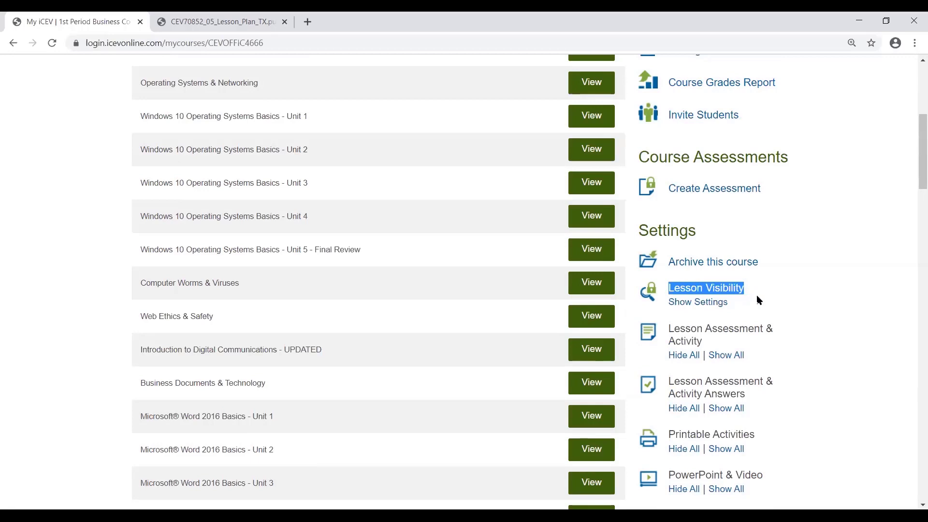
left_click(746, 290)
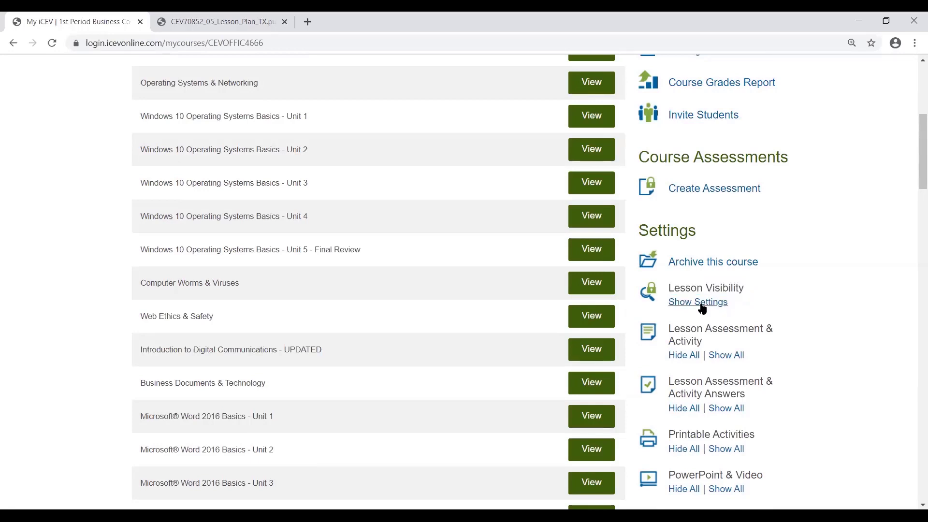
left_click(700, 304)
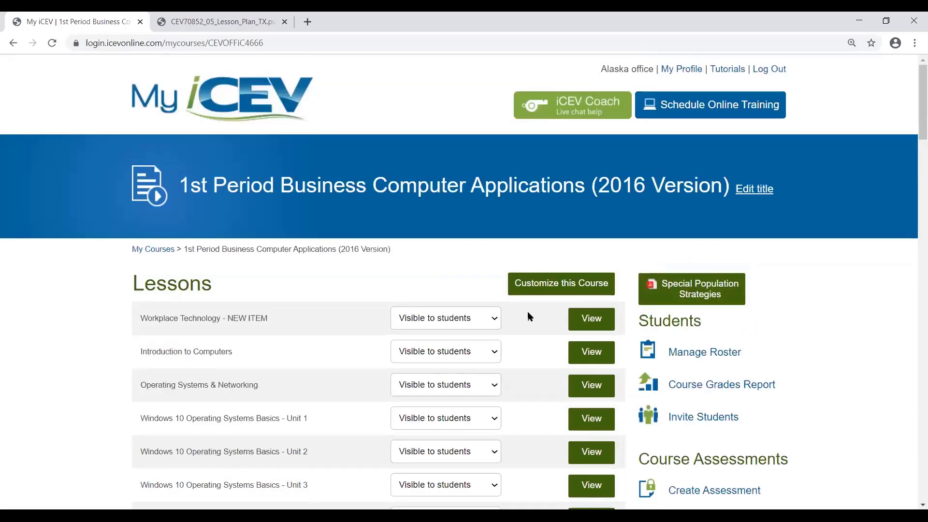
scroll(530, 317, "down", 1)
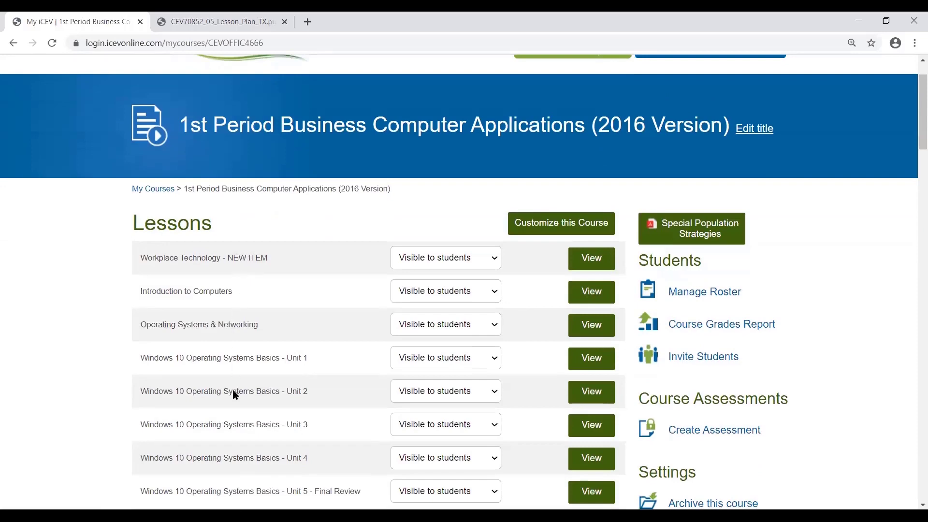
scroll(313, 211, "down", 2)
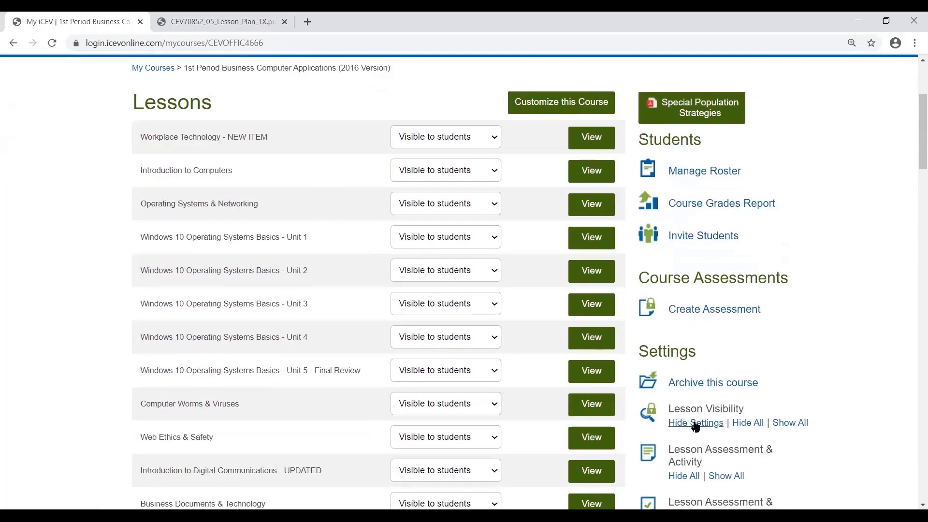
scroll(677, 425, "down", 1)
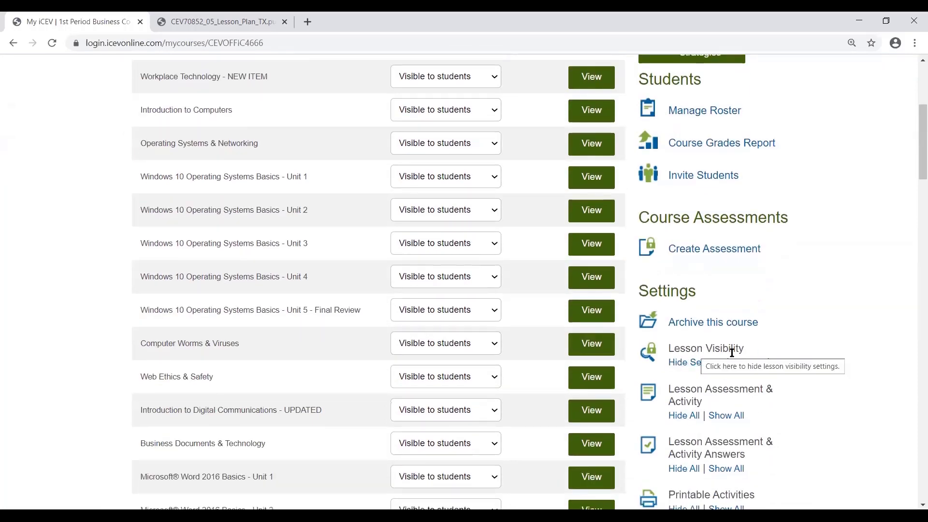
Hide all lessons, then make Workplace Technology, Introduction to Computers and Operating Systems & Networking visible.
left_click(743, 365)
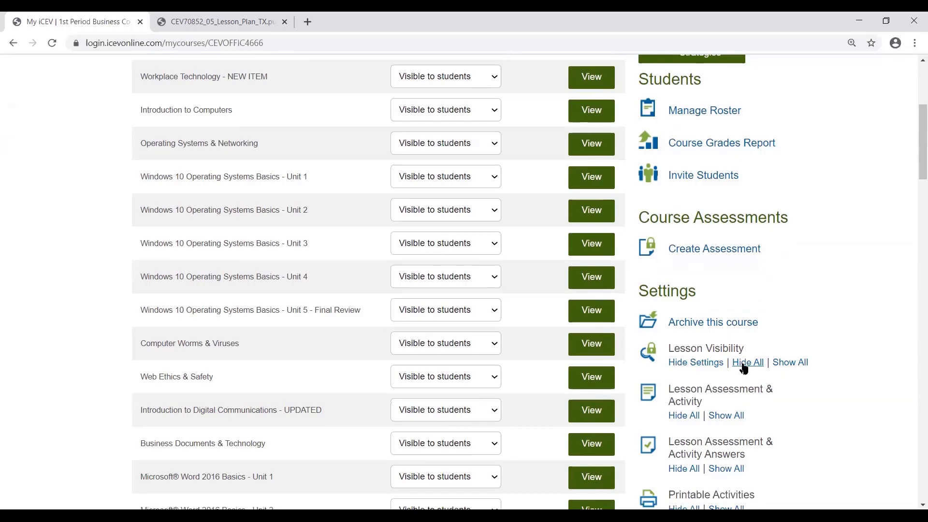
left_click(532, 127)
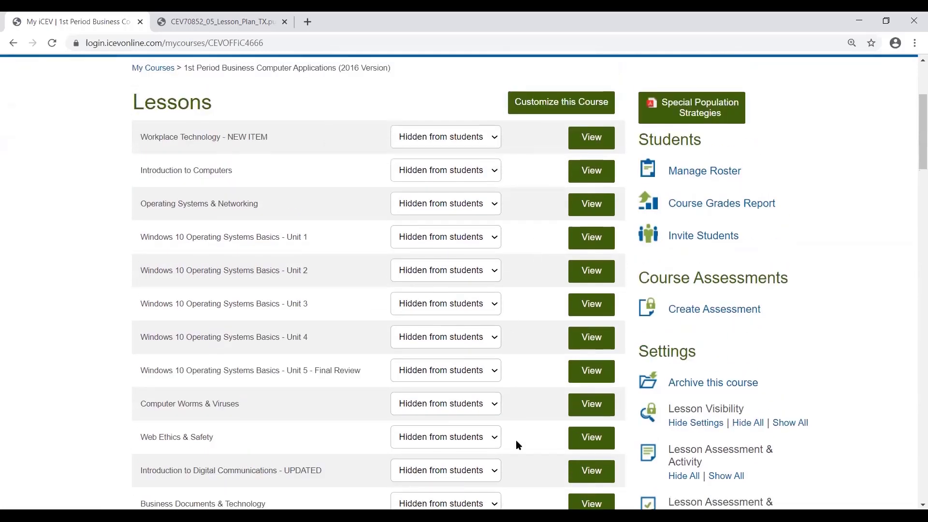
left_click(492, 138)
left_click(486, 164)
left_click(492, 178)
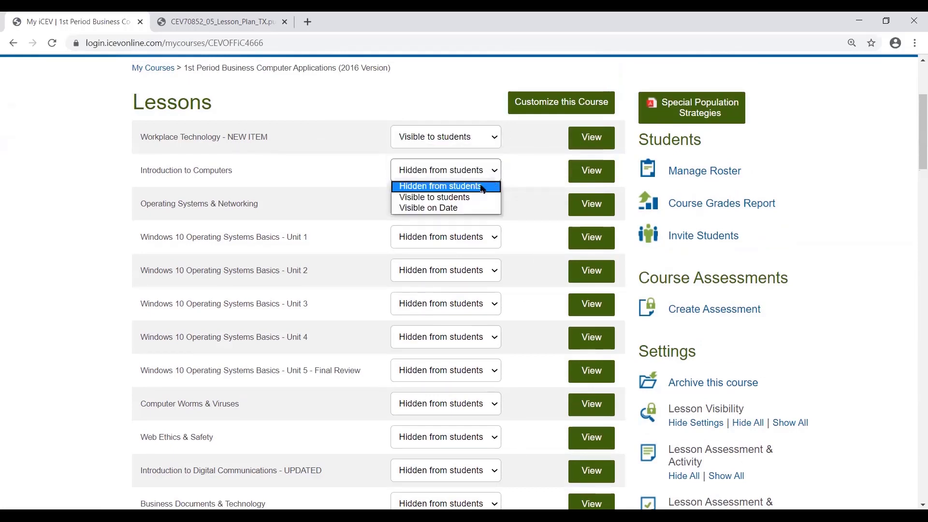
left_click(484, 197)
left_click(486, 205)
left_click(470, 230)
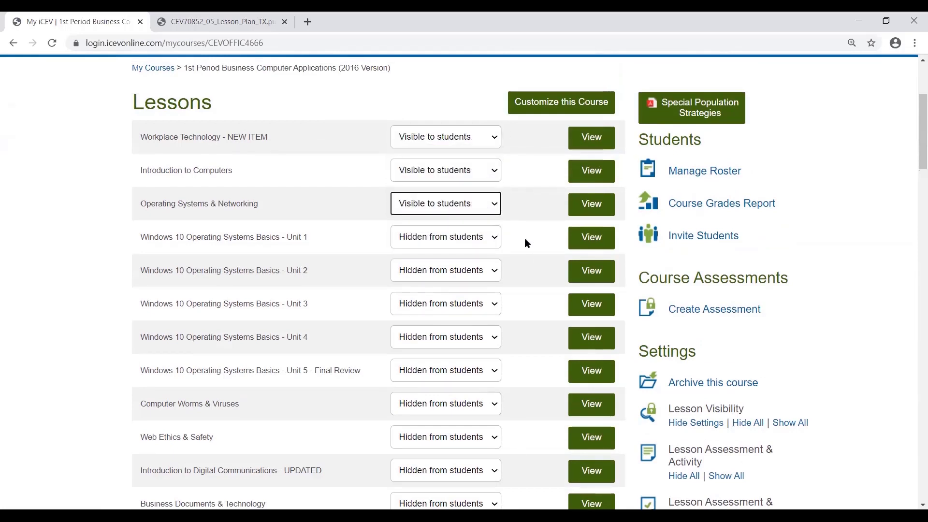
scroll(524, 238, "down", 1)
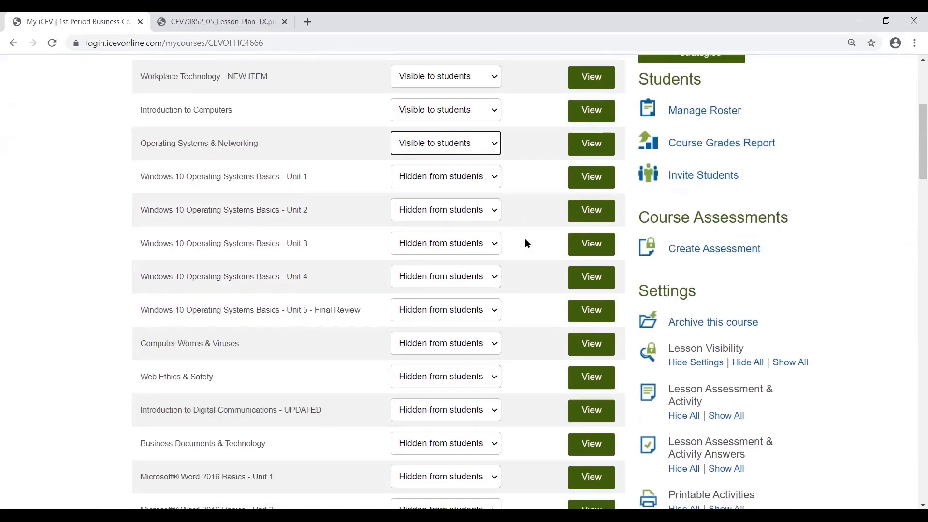
Set Windows 10 Units 1 and 2 to Visible on Date, 07/24/2020 and 07/22/2020.
left_click(492, 182)
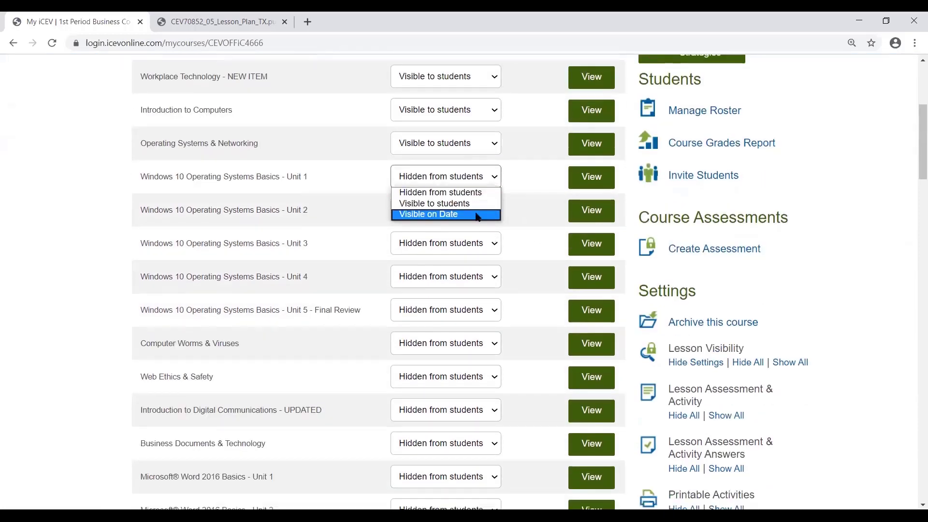
left_click(481, 214)
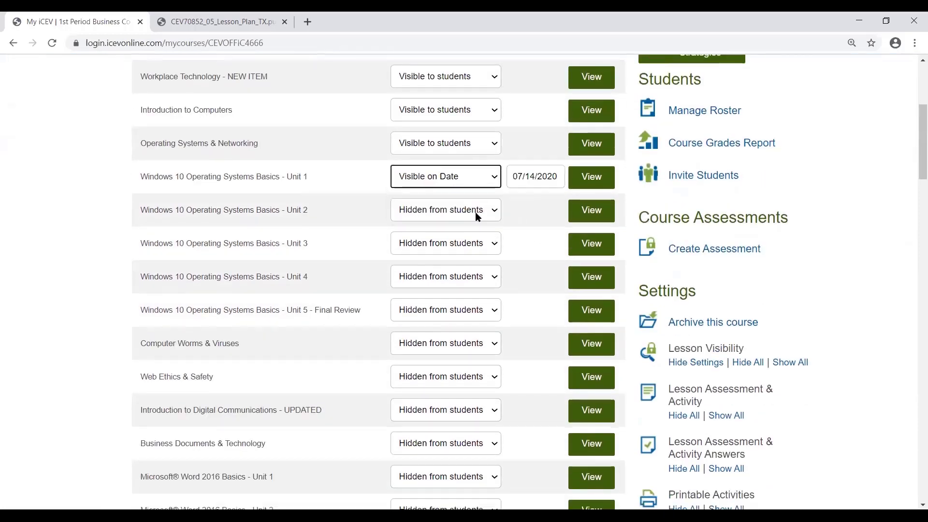
left_click(526, 177)
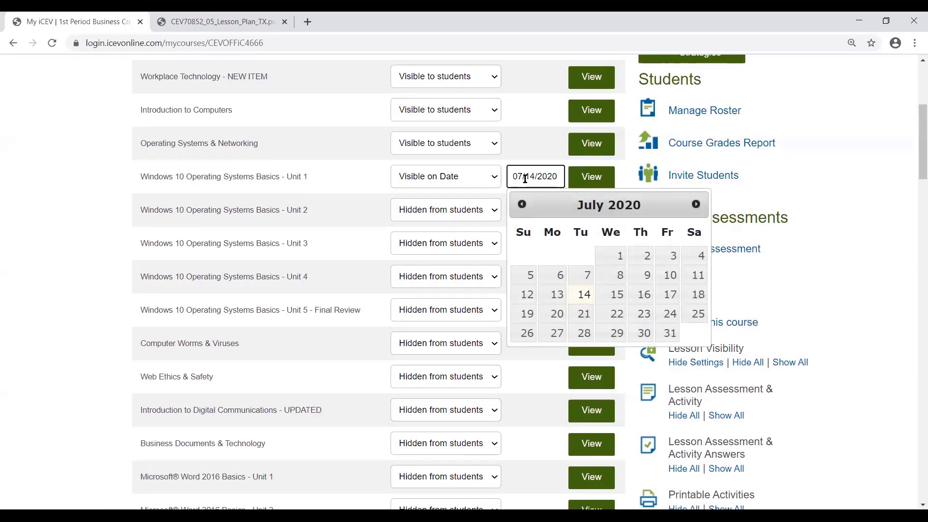
left_click(669, 314)
left_click(492, 213)
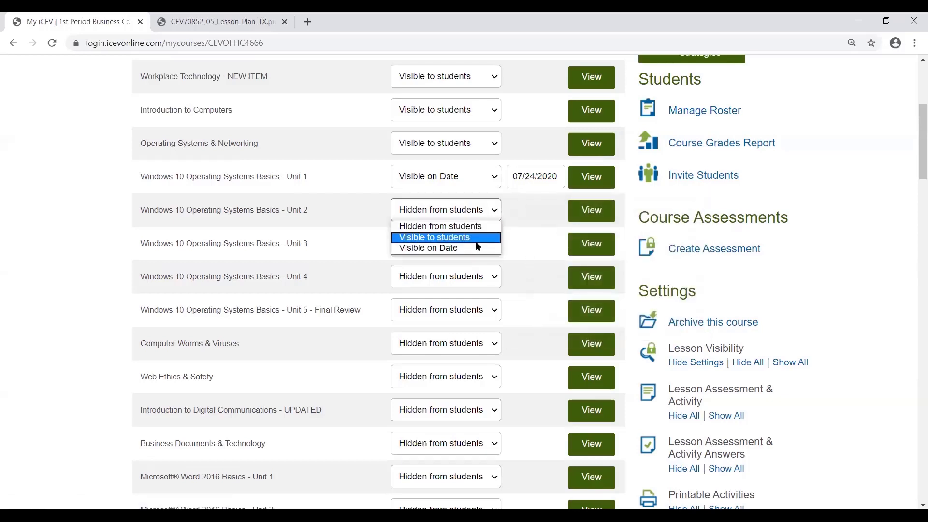
left_click(477, 238)
left_click(481, 212)
left_click(484, 248)
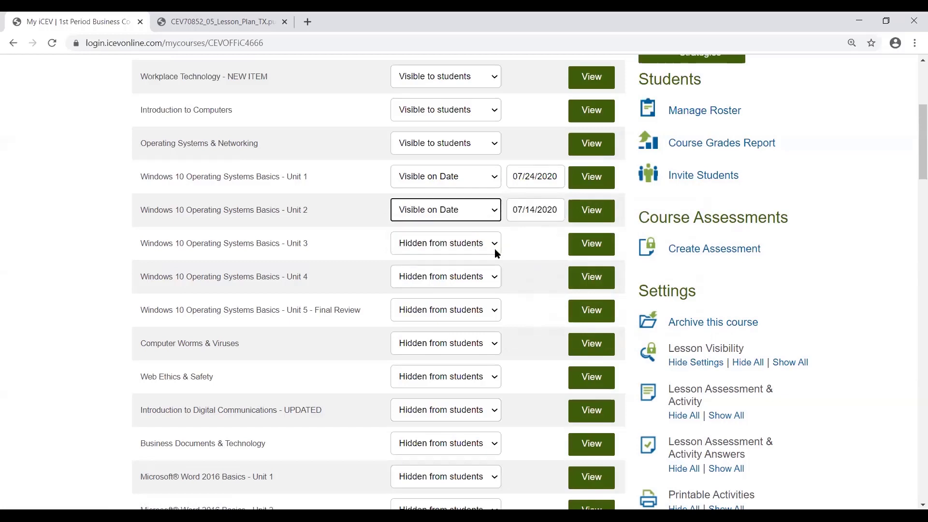
left_click(557, 213)
left_click(614, 348)
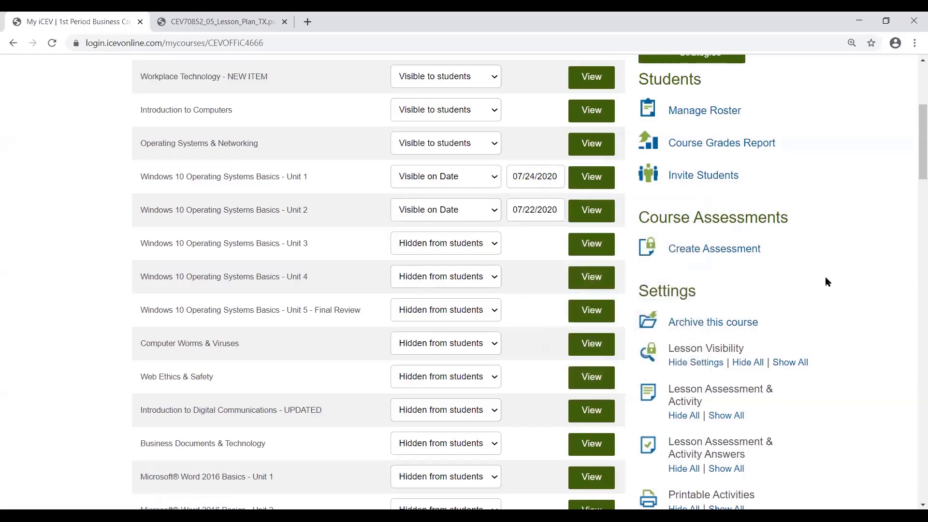
scroll(828, 282, "down", 1)
scroll(828, 282, "down", 1)
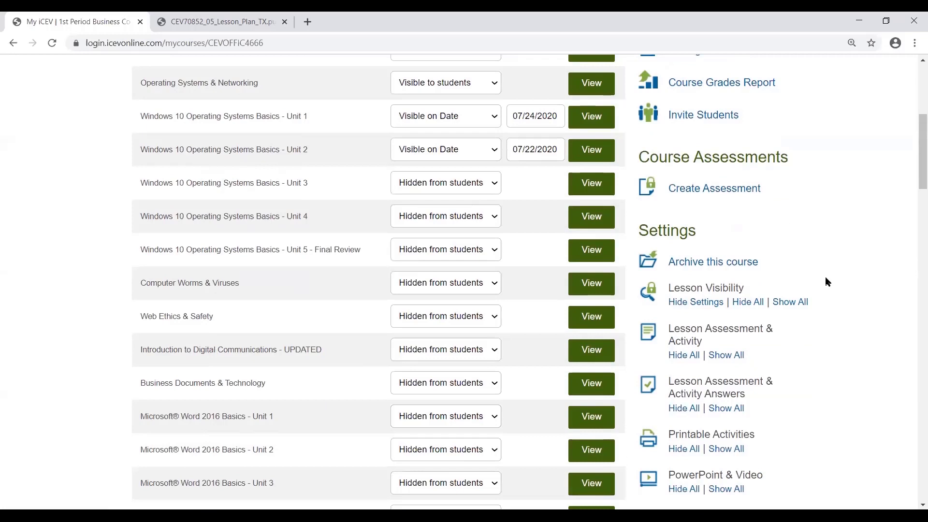
scroll(828, 282, "down", 2)
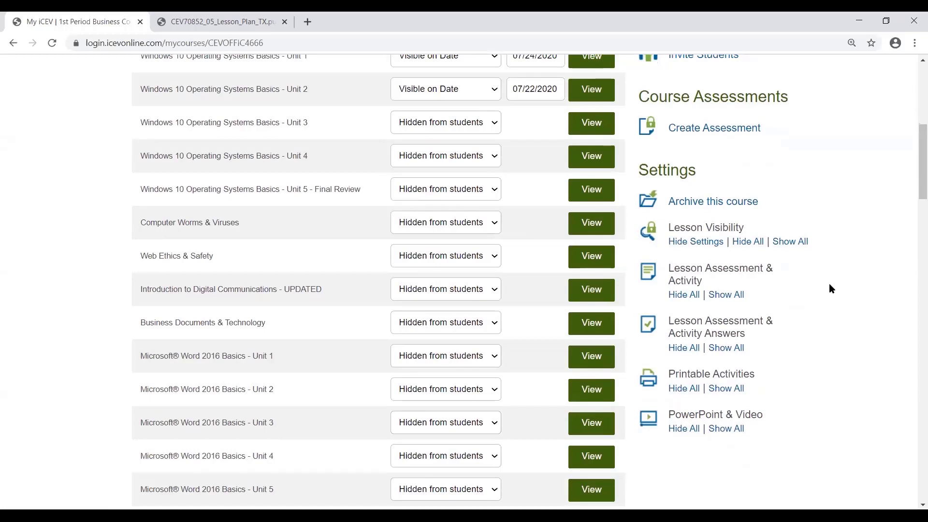
Hide all Lesson Assessment & Activity items from students and confirm.
mouse_move(689, 265)
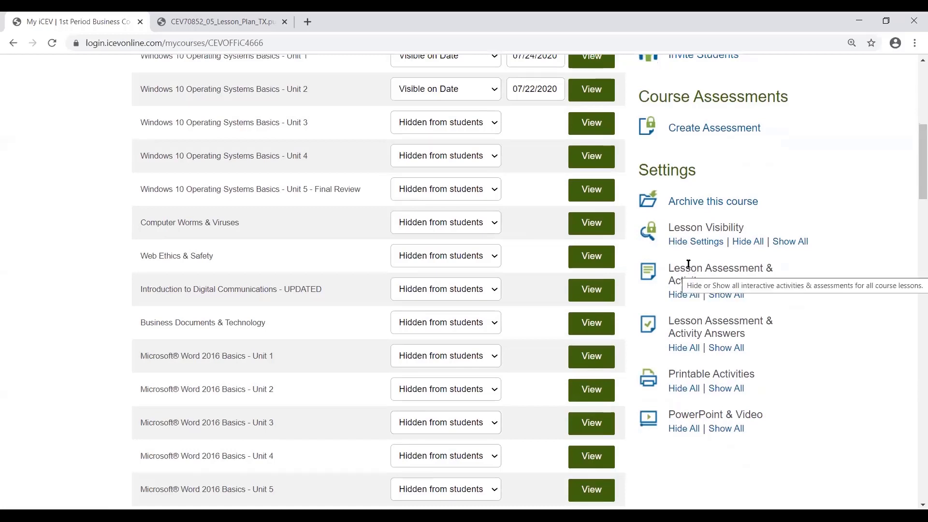
left_click_drag(674, 267, 714, 283)
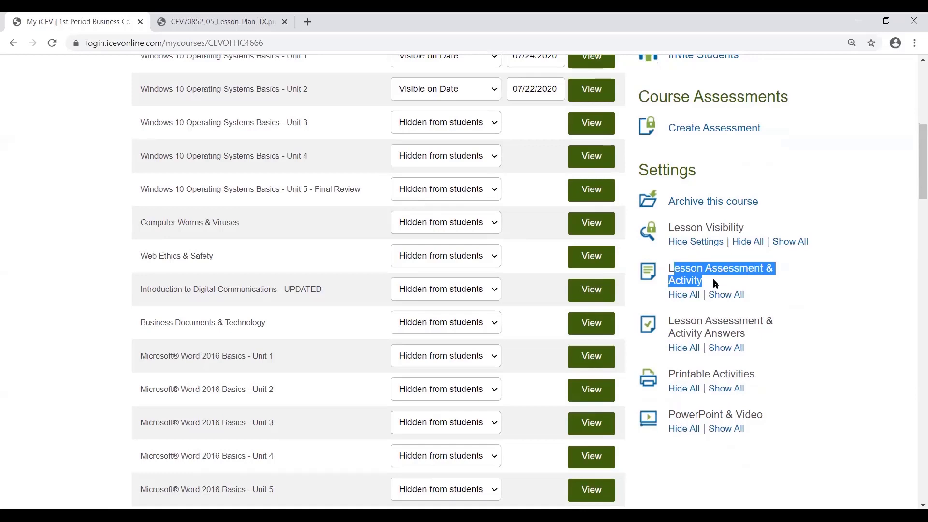
left_click(785, 298)
left_click(683, 295)
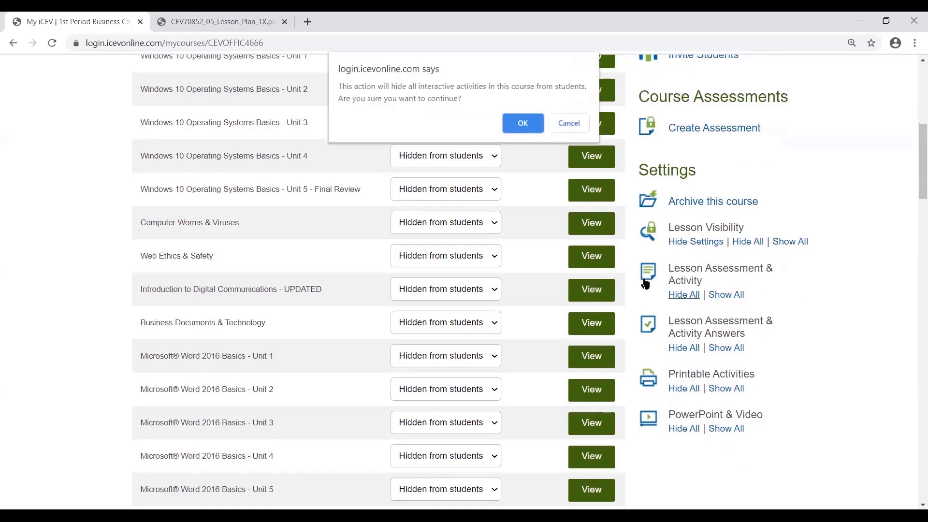
left_click(527, 125)
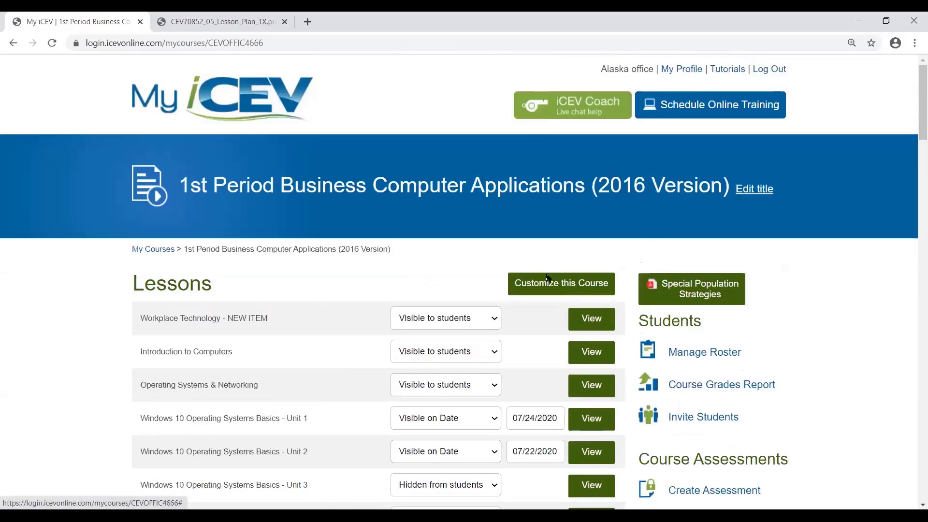
scroll(607, 372, "down", 2)
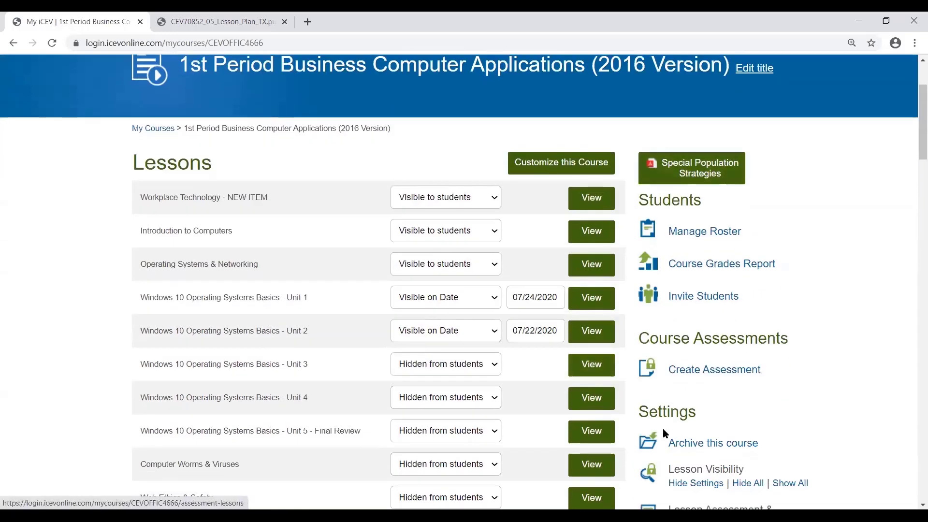
scroll(795, 371, "down", 5)
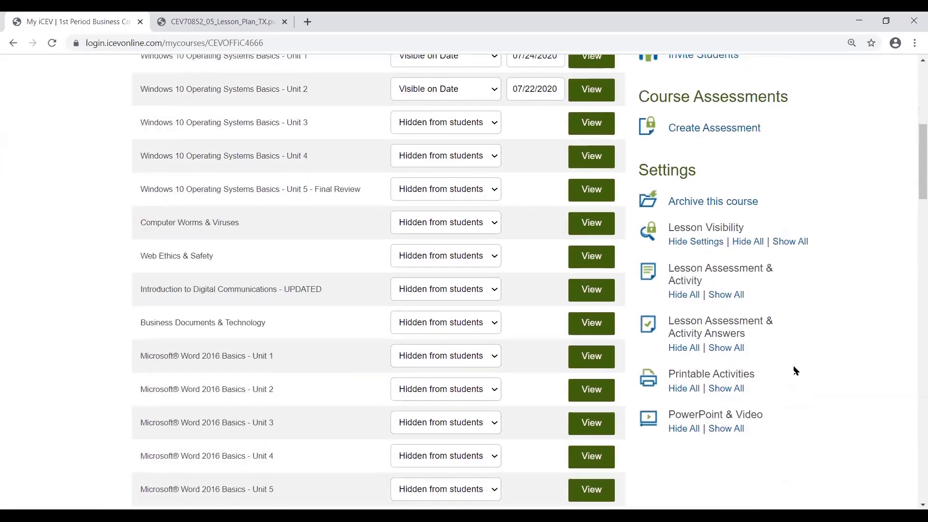
Hide all Printable Activities from students and confirm.
left_click(682, 396)
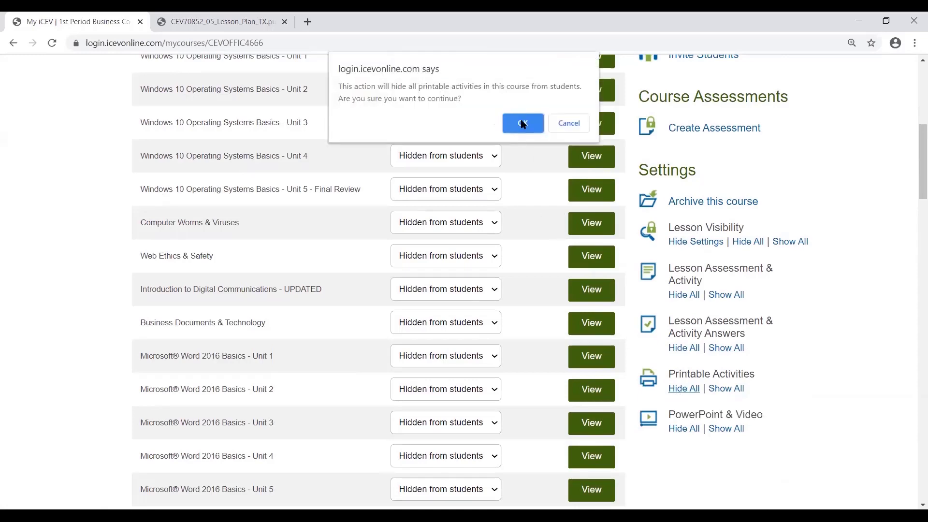
left_click(522, 122)
scroll(817, 299, "down", 8)
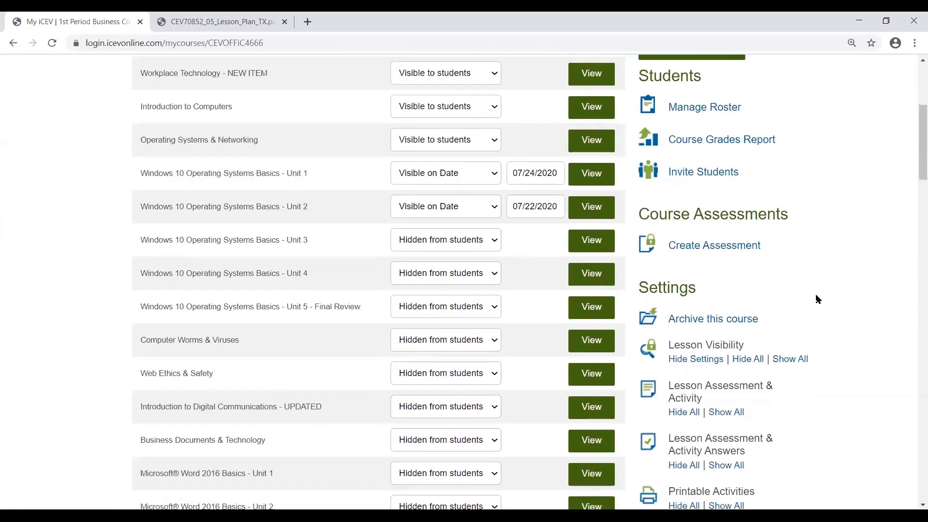
scroll(817, 298, "down", 2)
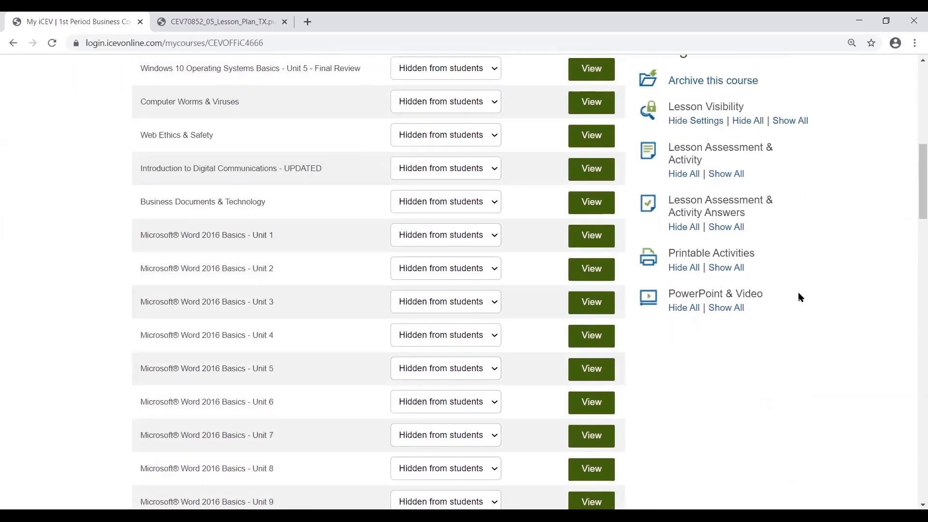
Hide all PowerPoint & Video materials from students and confirm.
left_click(680, 310)
left_click(523, 124)
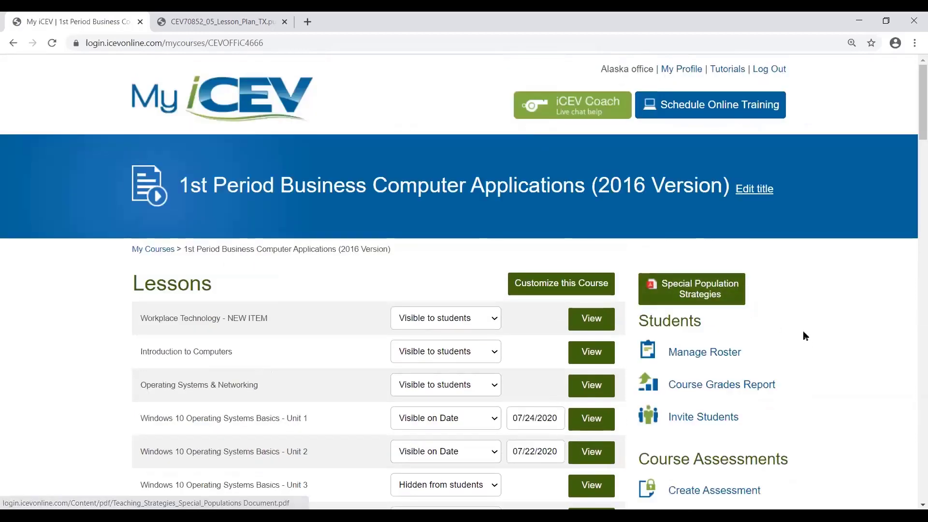
scroll(804, 332, "down", 7)
scroll(804, 336, "down", 2)
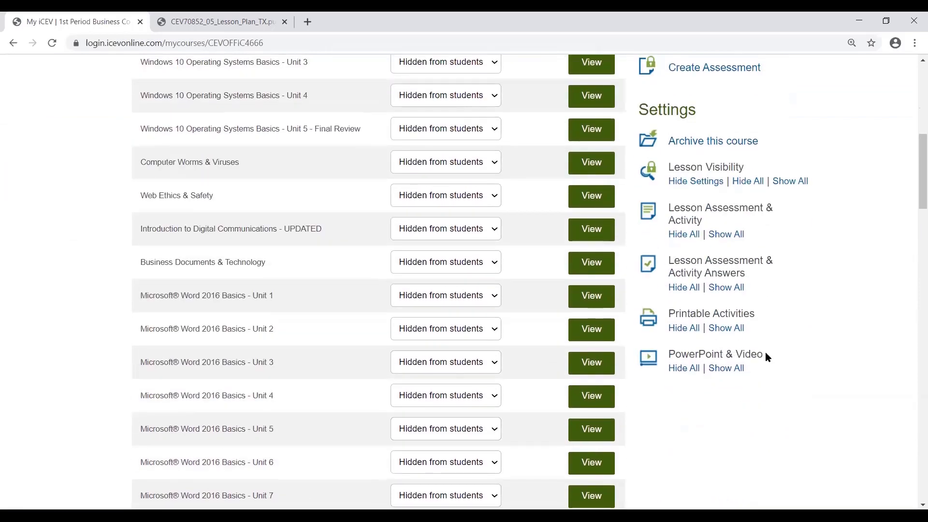